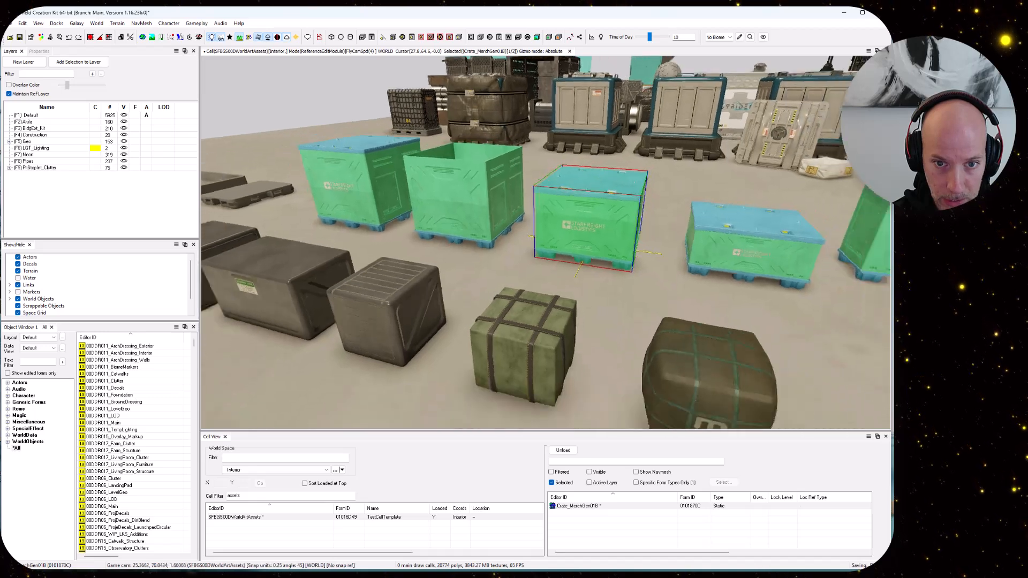
- Examine the selected green-and-blue Starfreight Logistics crate and the crates around it, ending with a close-up of the crate
mouse_move(546, 243)
right_mouse_down()
mouse_move(552, 257)
mouse_move(501, 234)
mouse_move(581, 241)
mouse_move(542, 248)
mouse_move(541, 263)
mouse_move(558, 242)
mouse_move(547, 243)
right_mouse_up()
key("d")
key("w")
key("s")
key("w")
key("s")
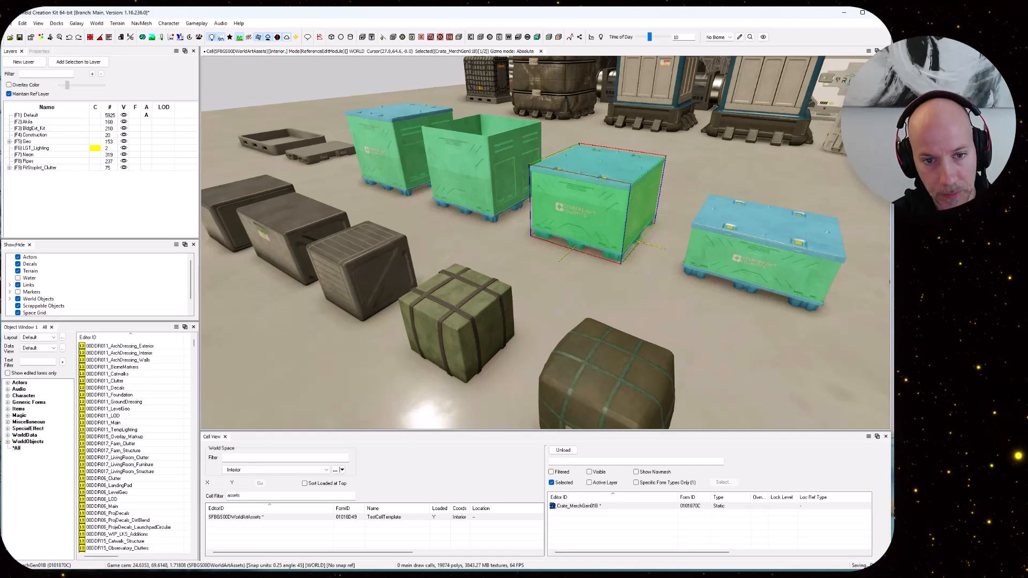
key("a")
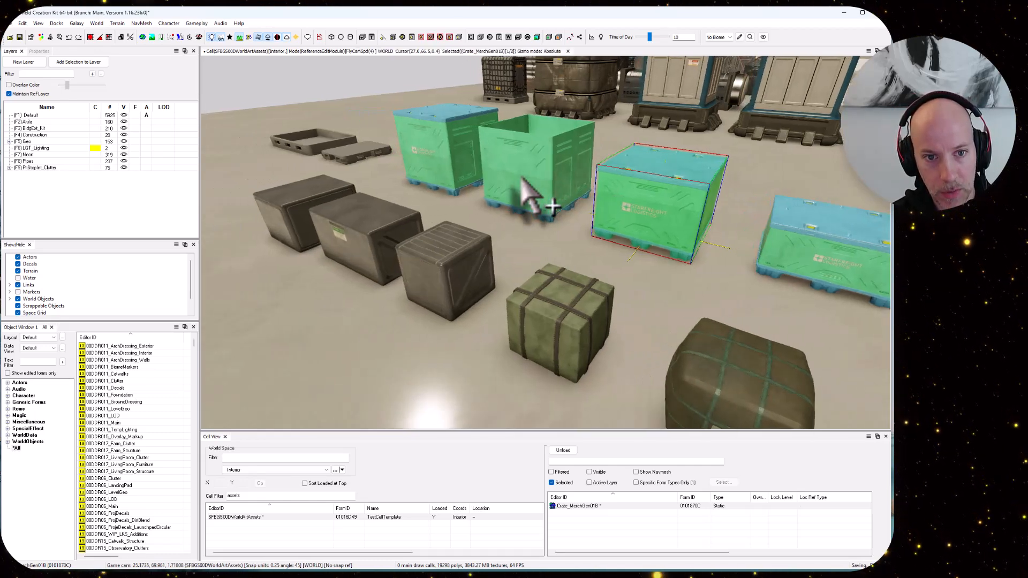
right_click_drag(522, 179, 580, 156)
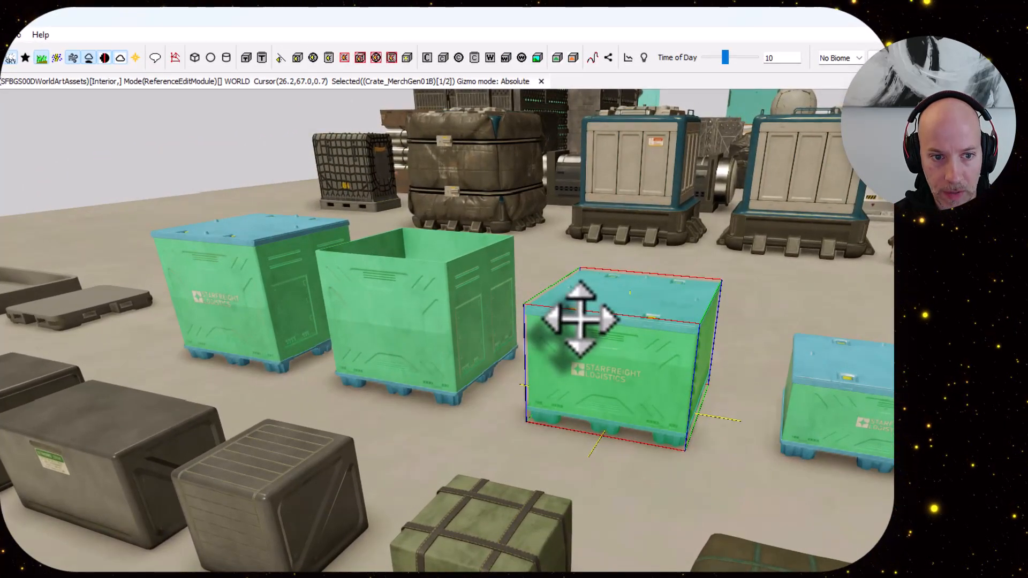
key("s")
key("w")
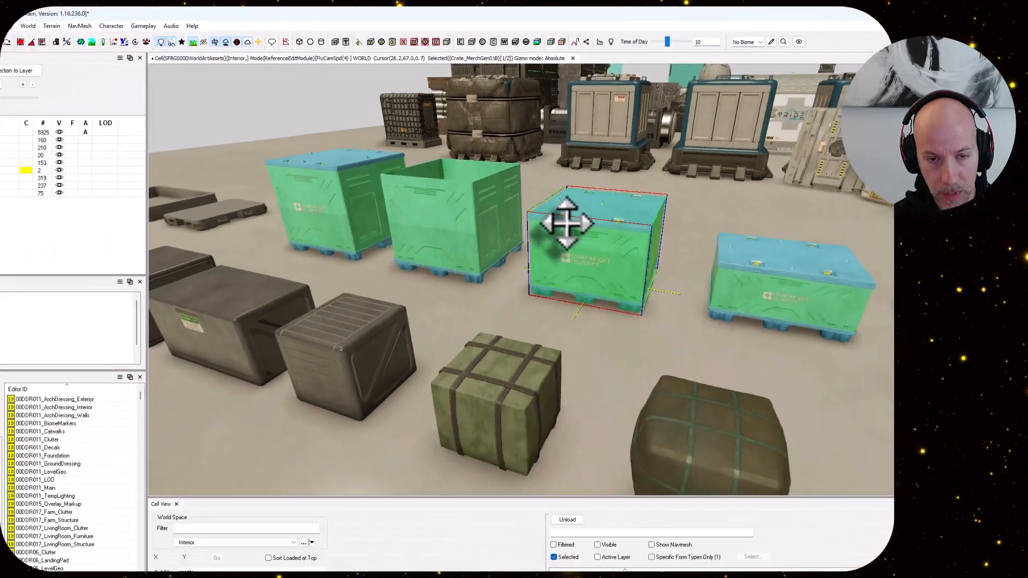
key("s")
key("w")
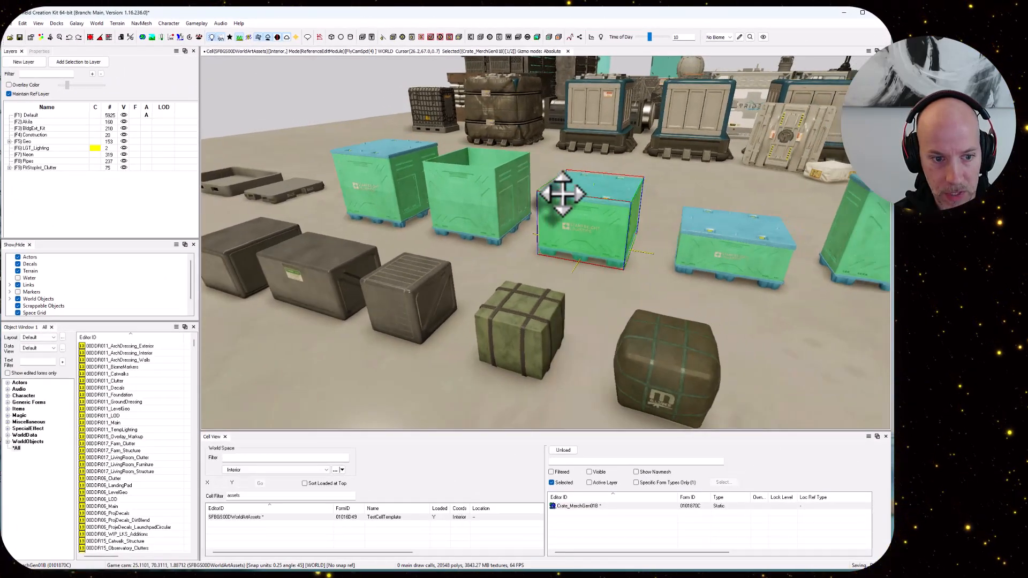
key("s")
key("w")
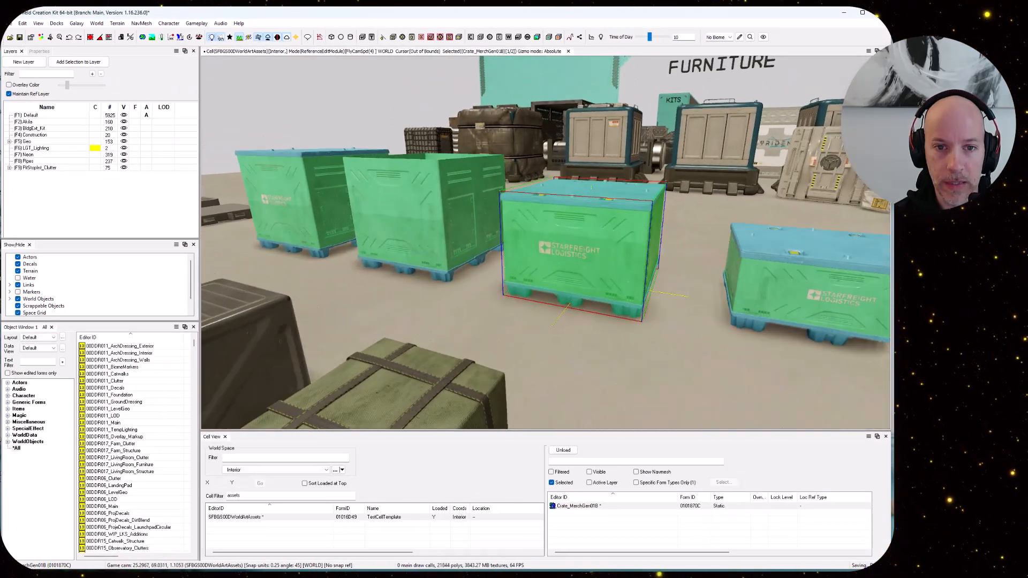
key("s")
key("w")
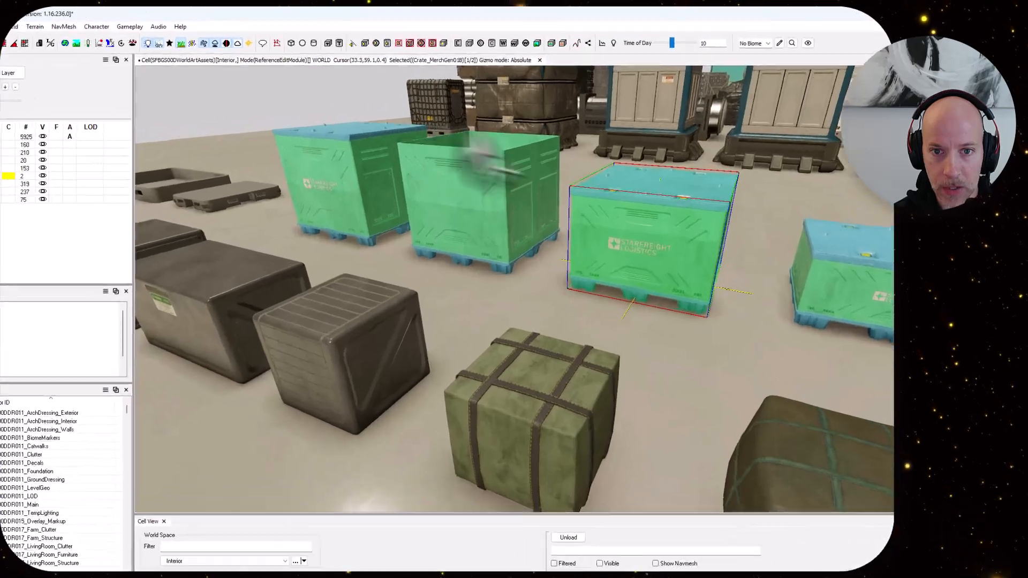
key("s")
key("w")
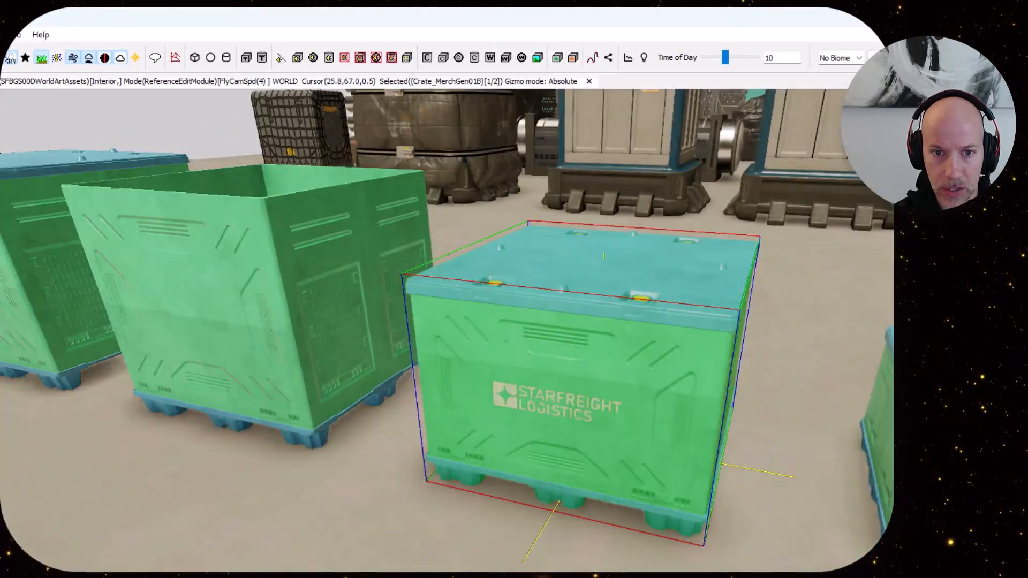
key("d")
key("s")
key("a")
key("w")
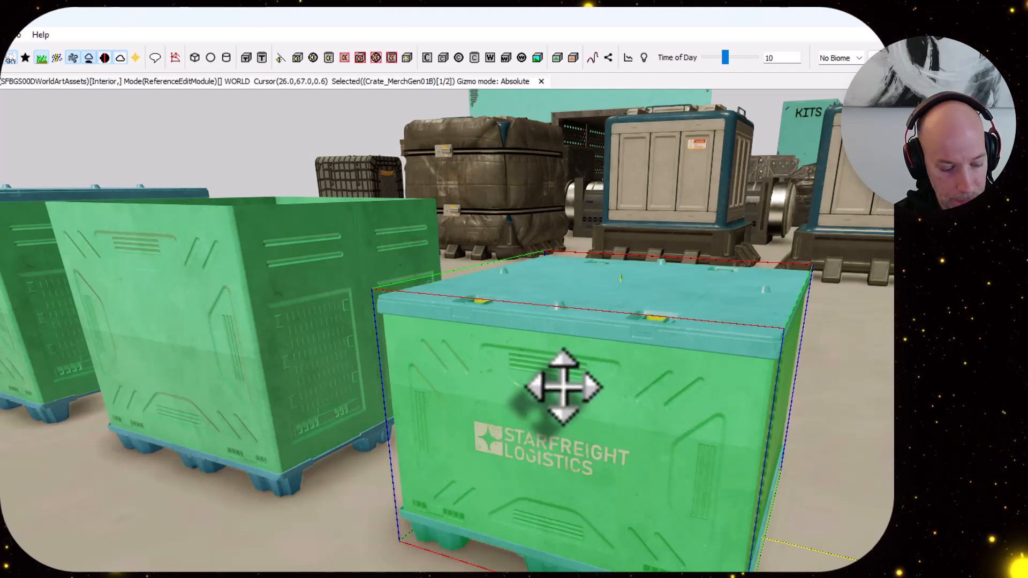
- Set the material swap target of the selected crate to Crate_MerchGen_PlasticBlue01.mat
key("grave")
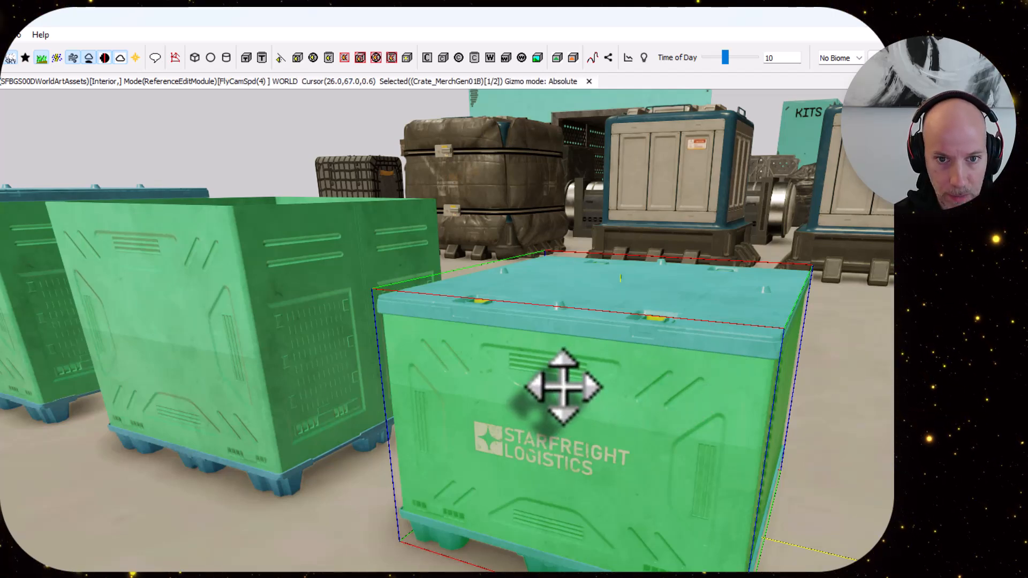
right_click(562, 386)
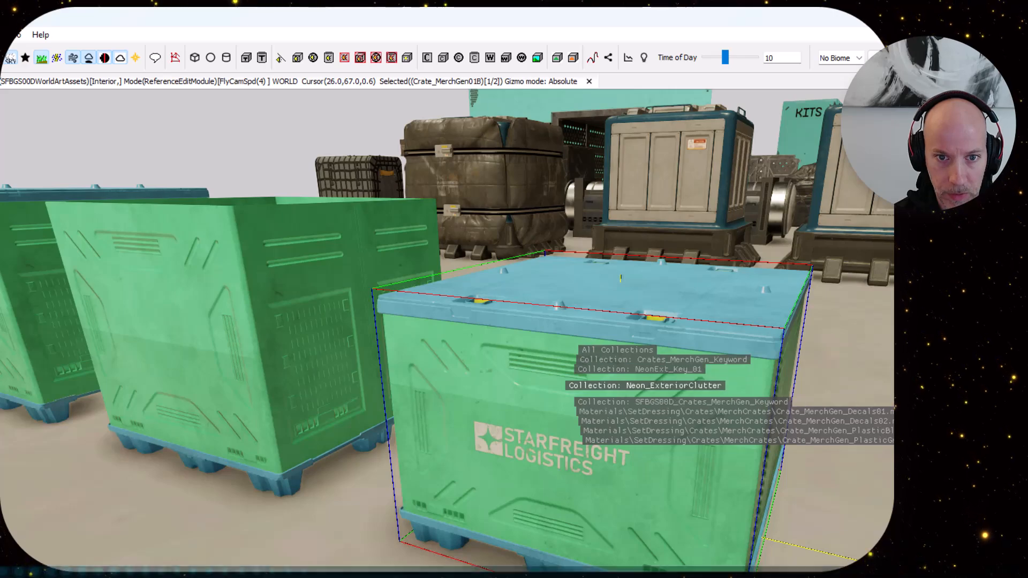
scroll(562, 386, "down", 5, "alt+shift")
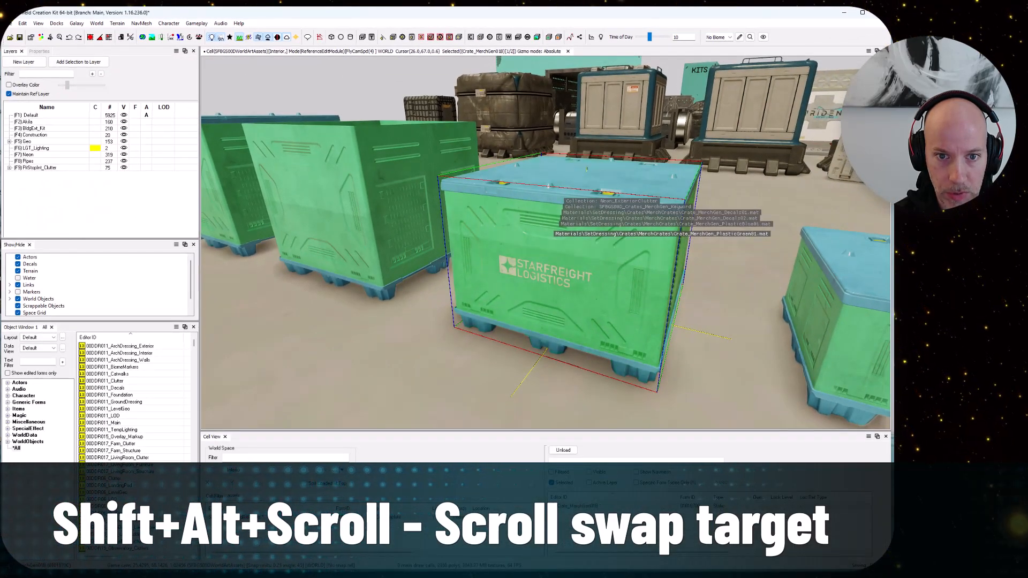
scroll(562, 385, "up", 3, "alt+shift")
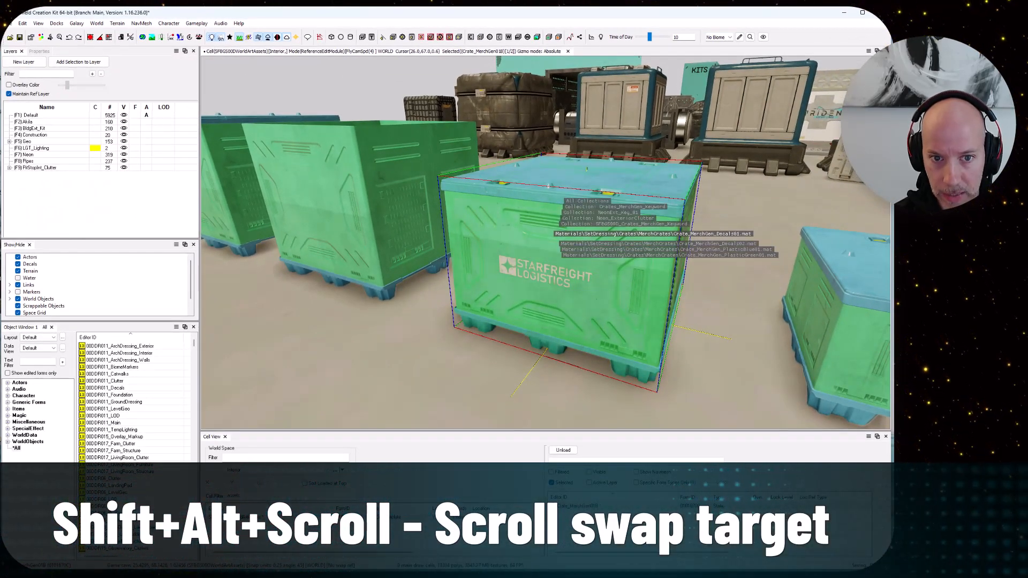
scroll(563, 386, "down", 3, "alt+shift")
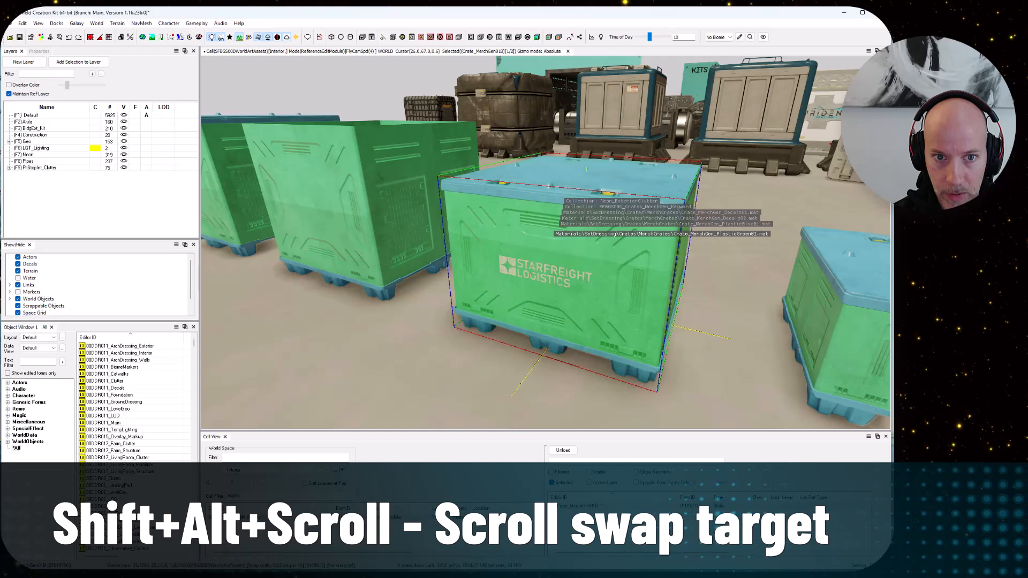
scroll(586, 169, "up", 2, "alt+shift")
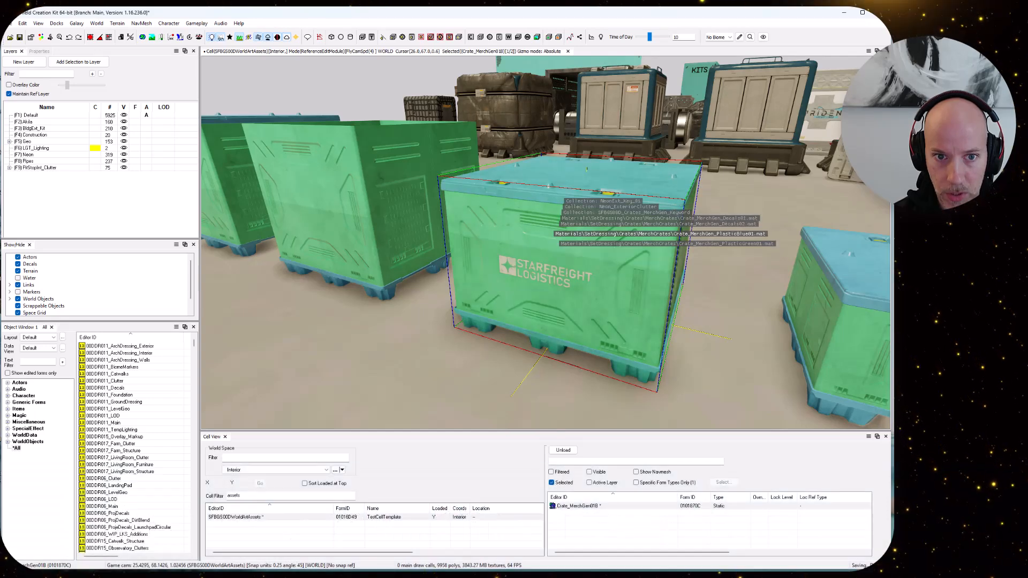
scroll(587, 169, "down", 1, "alt+shift")
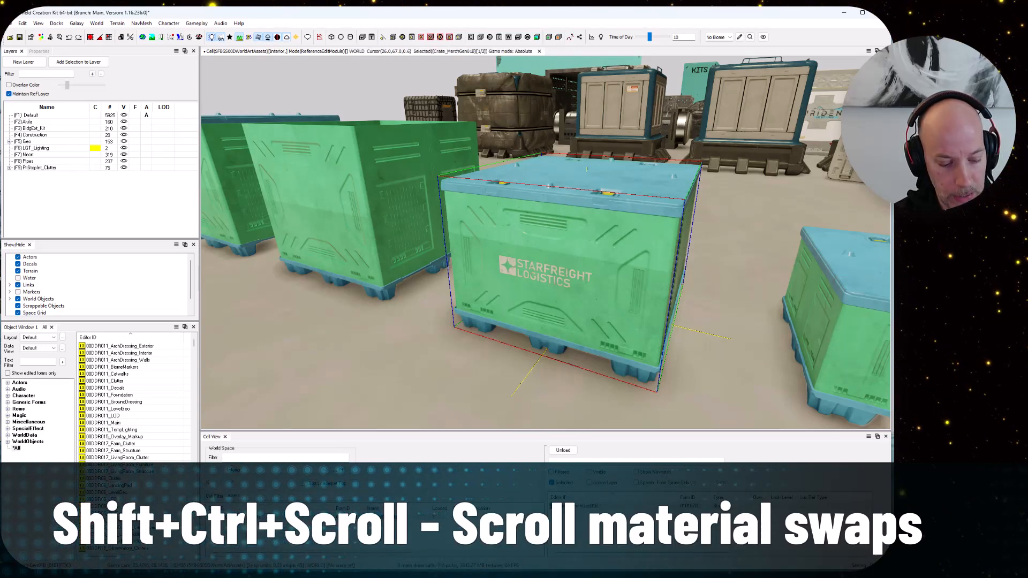
- Cycle through the material swaps for the crate's blue plastic lid and base and apply the black one
scroll(587, 169, "down", 1, "ctrl+shift")
scroll(586, 170, "down", 1, "ctrl+shift")
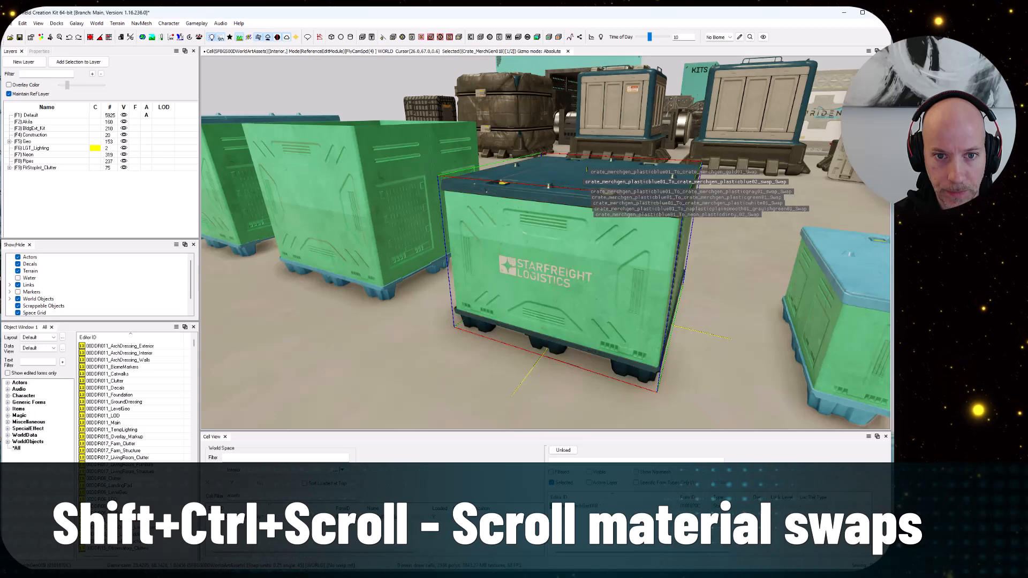
scroll(587, 170, "down", 1, "ctrl+shift")
scroll(587, 170, "down", 1, "ctrl+shift")
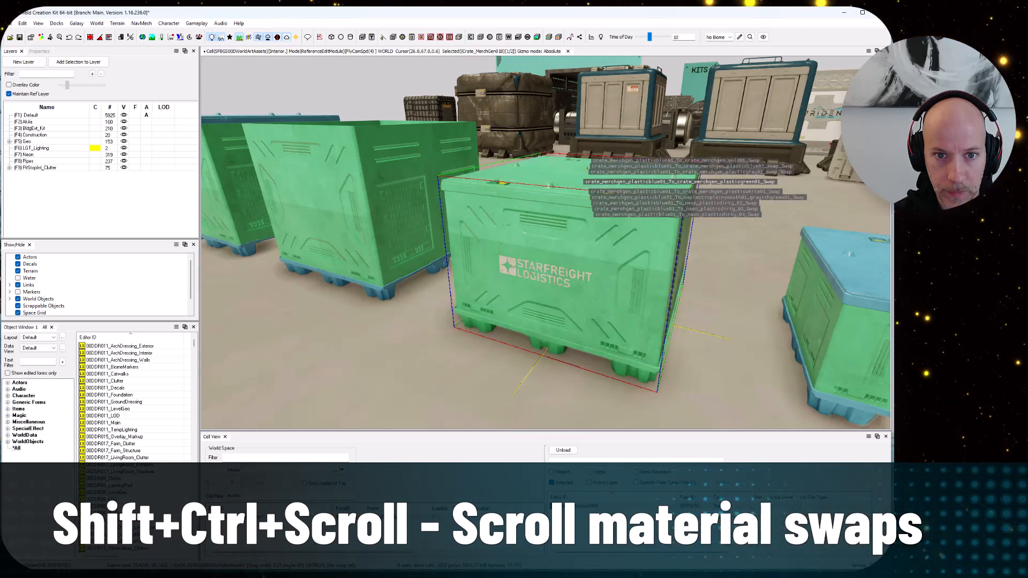
scroll(587, 169, "up", 4, "ctrl+shift")
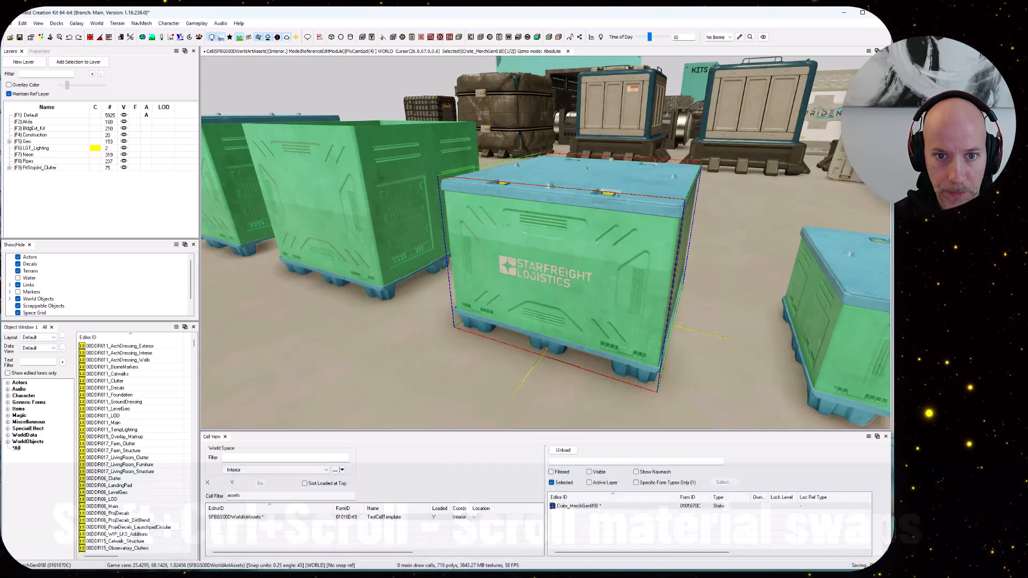
scroll(587, 170, "up", 1, "ctrl+shift")
scroll(587, 170, "down", 7, "ctrl+shift")
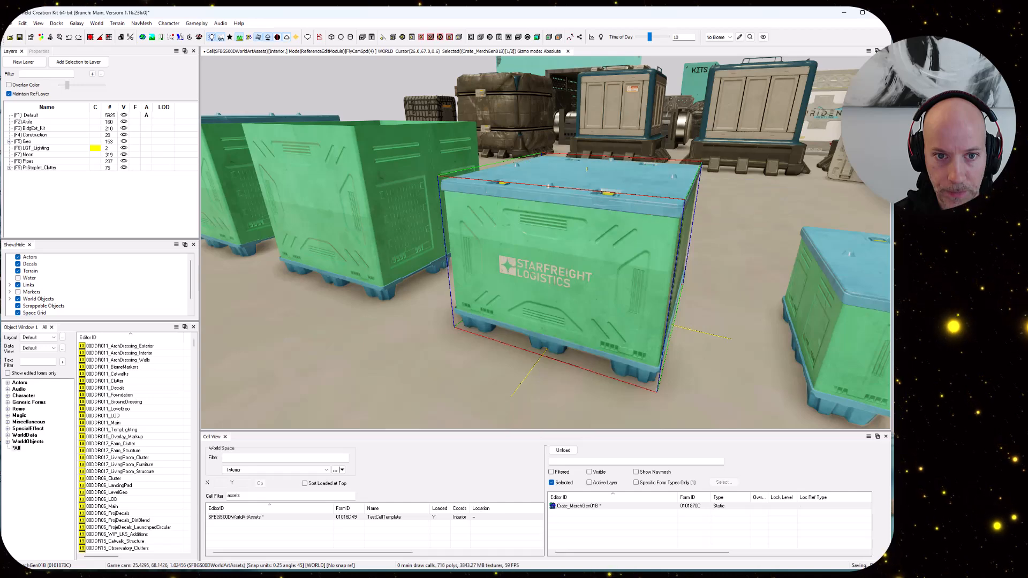
scroll(587, 169, "down", 6, "ctrl+shift")
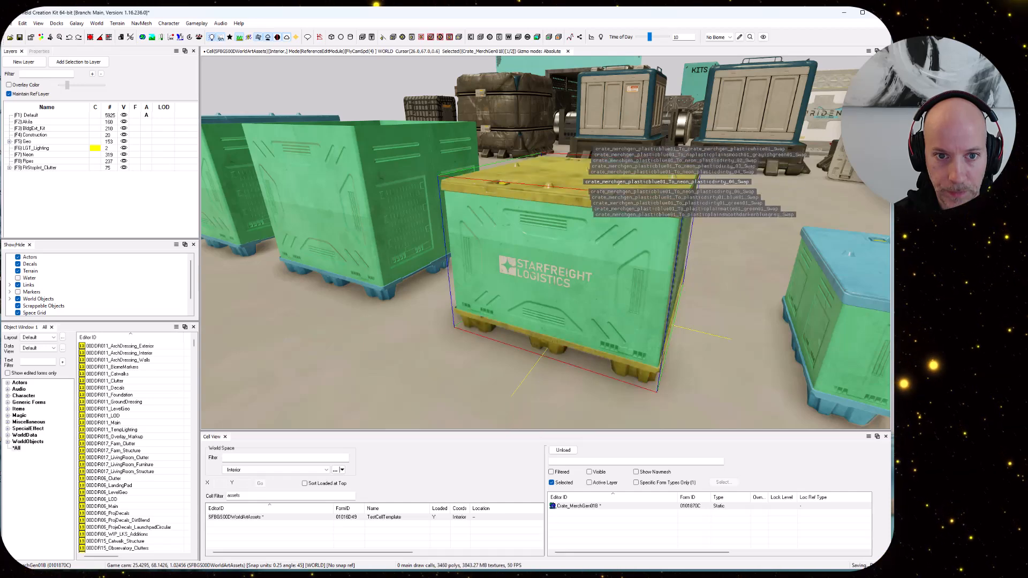
scroll(587, 170, "down", 1, "ctrl+shift")
scroll(587, 170, "up", 1, "ctrl+shift")
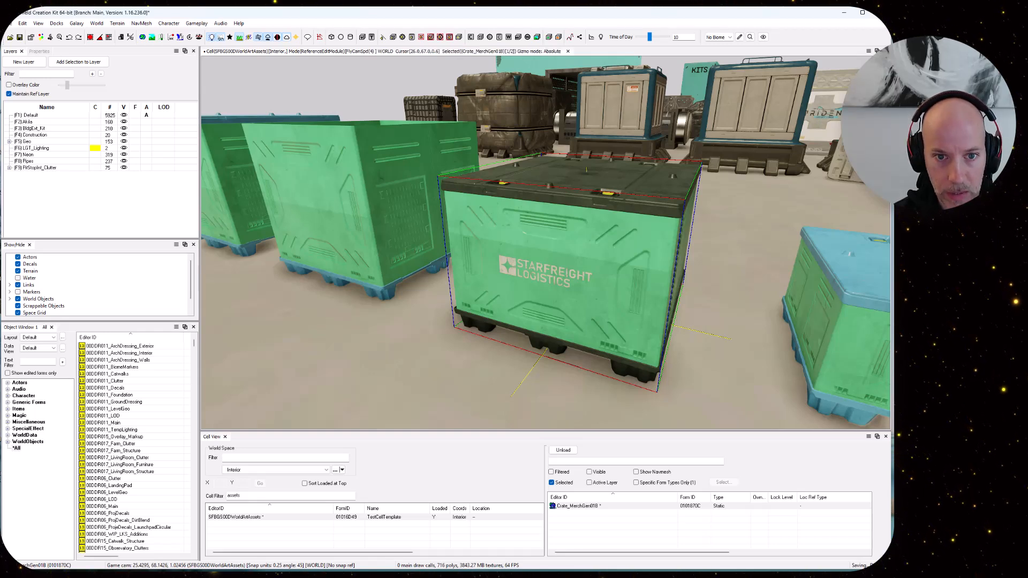
- Switch the swap target to Crate_MerchGen_PlasticGreen01.mat and swap the crate's side panels to dark blue plastic
scroll(587, 234, "up", 1, "ctrl+shift")
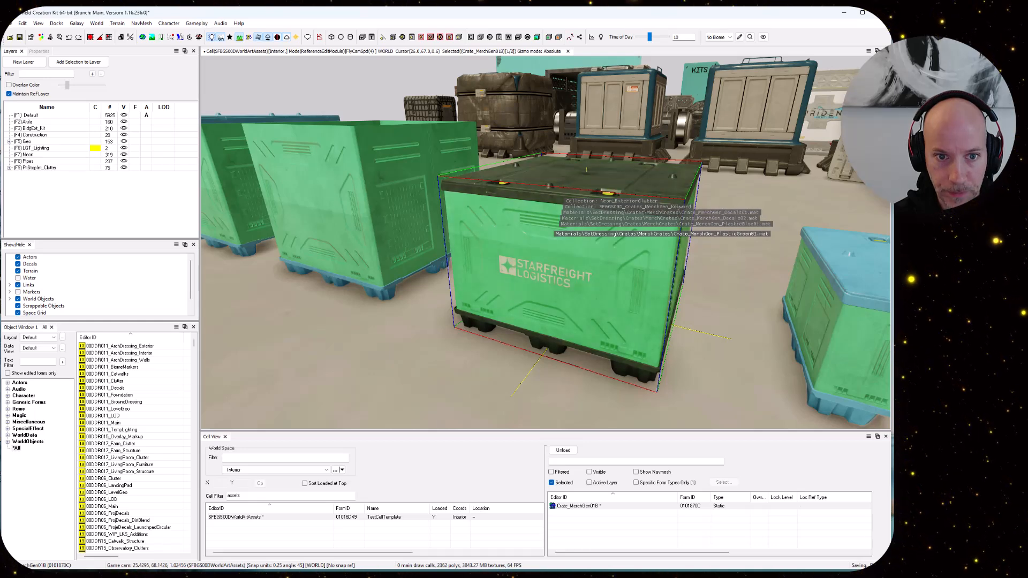
key("bracketright")
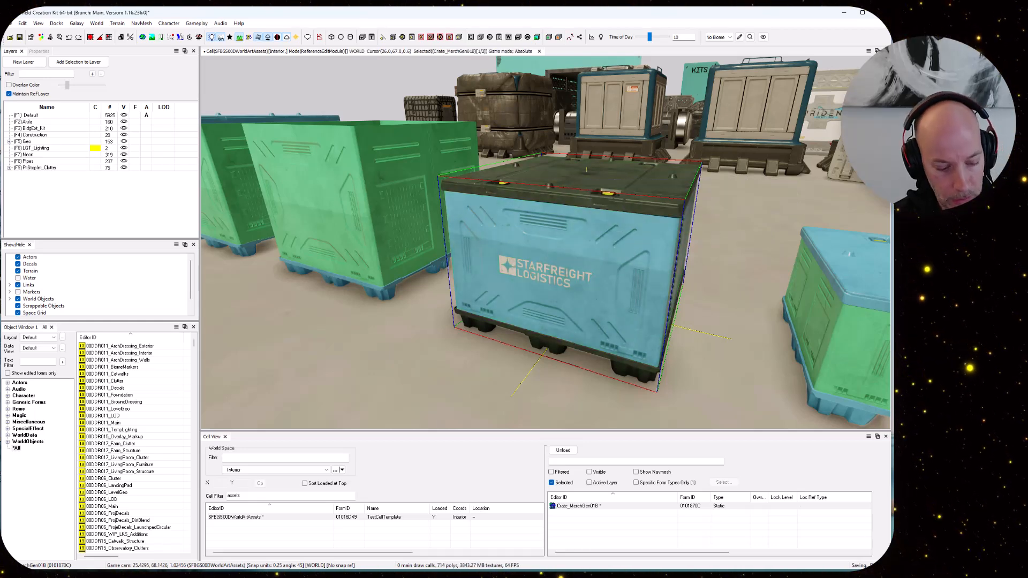
key("bracketright")
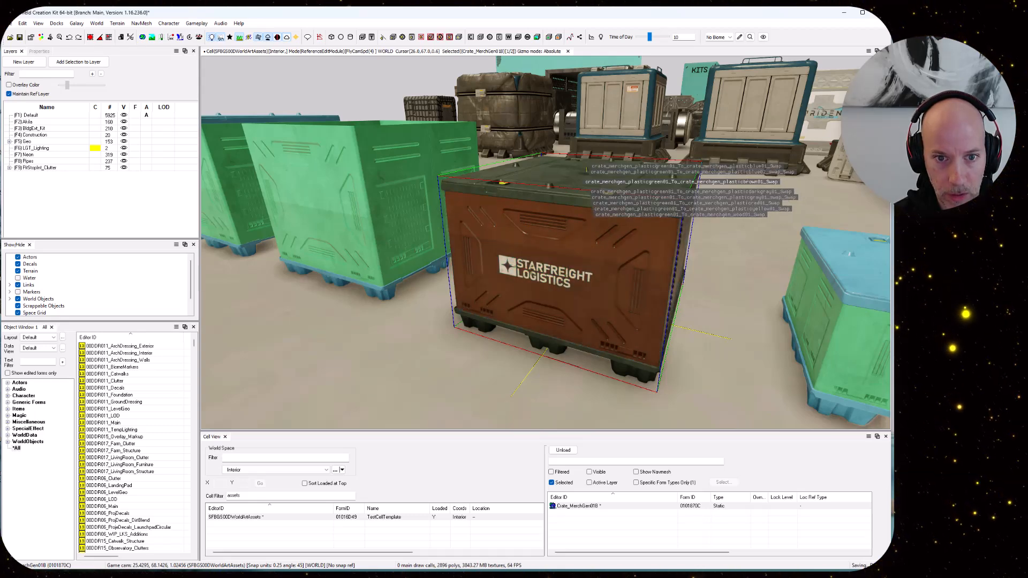
key("bracketleft")
key("ctrl+Down")
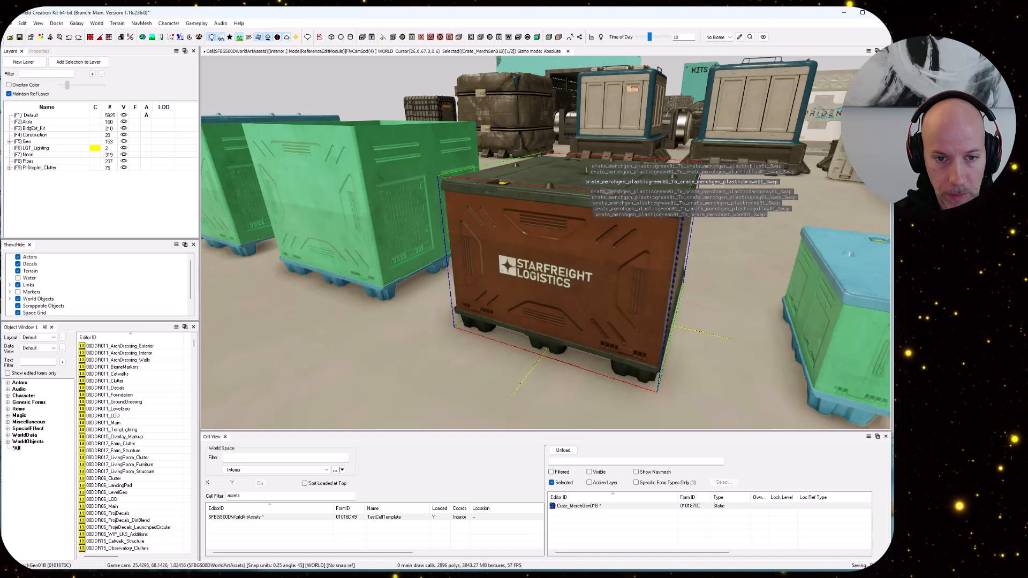
key("ctrl+Up")
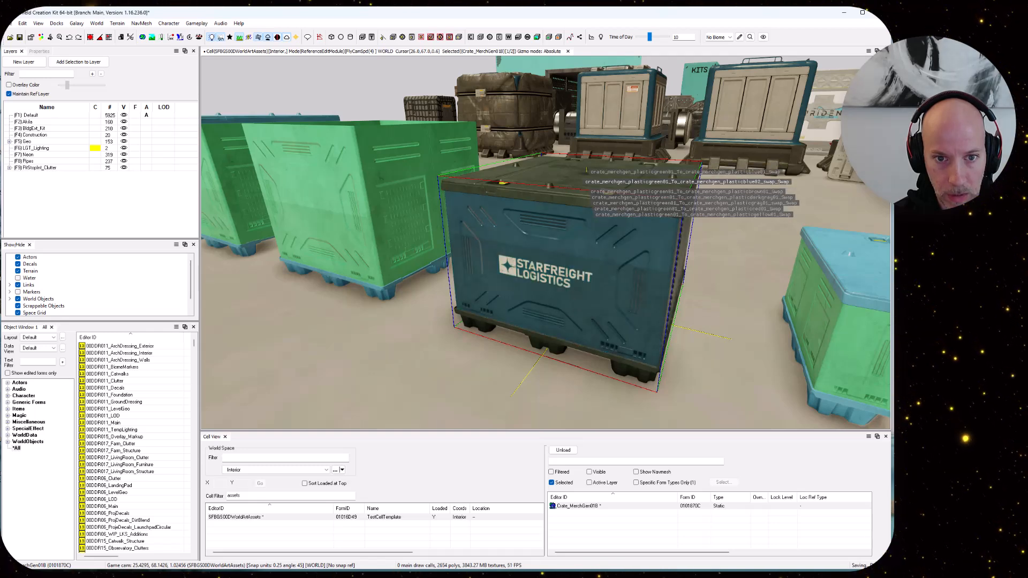
key("ctrl+Down")
key("ctrl+Up")
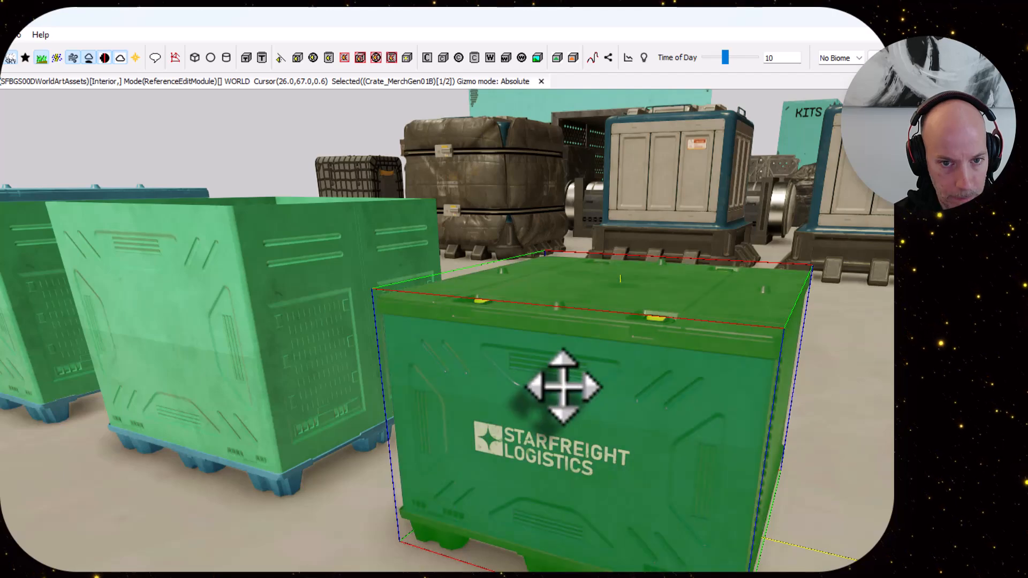
- Deselect the crate by selecting the floor and inspect its new dark blue and black look beside the neighbouring crates
left_click(808, 485)
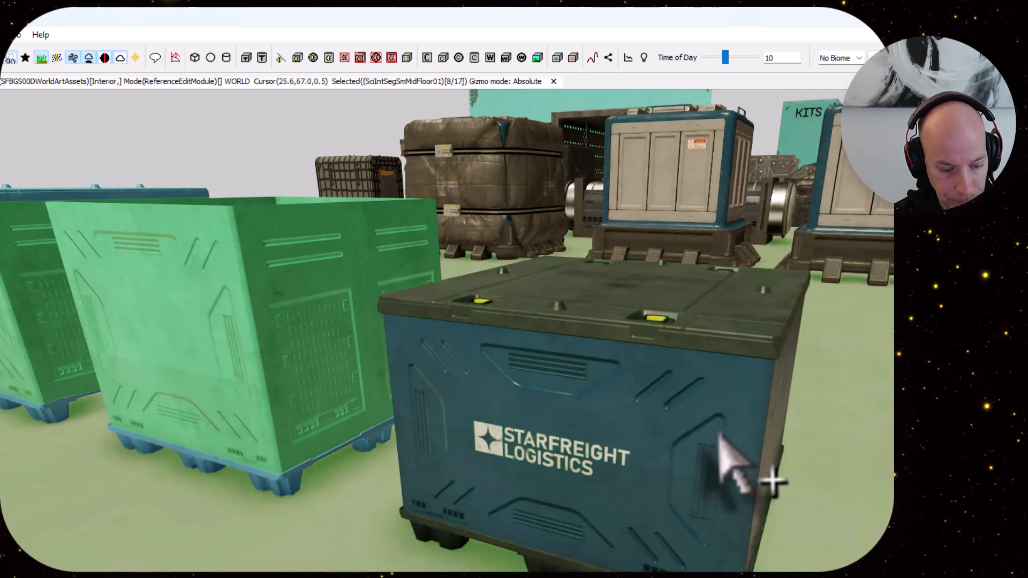
key("s")
key("w")
right_click_drag(719, 435, 750, 435)
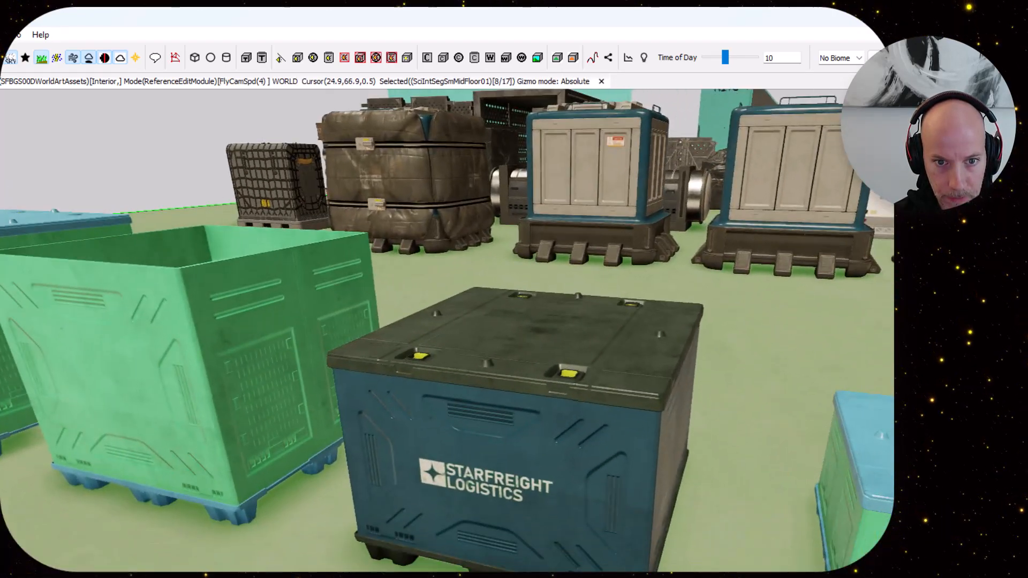
key("s")
key("w")
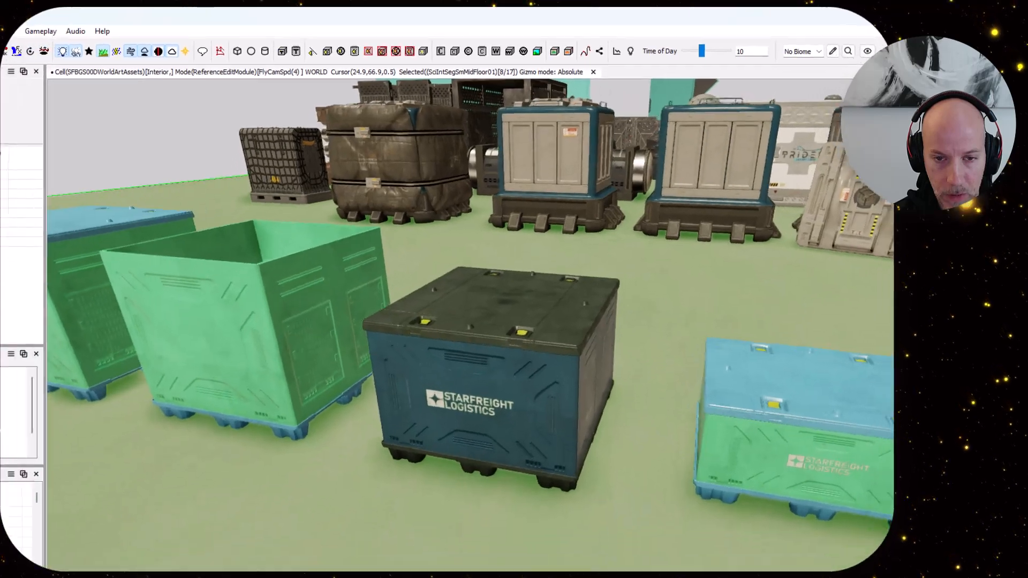
key("s")
key("w")
key("s")
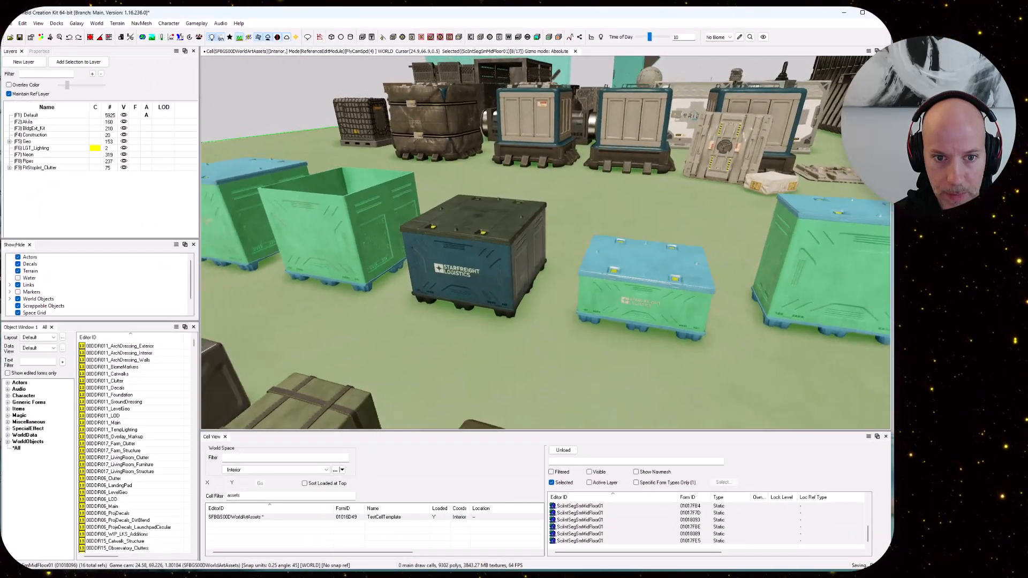
key("w")
- Select the recoloured dark blue Starfreight Logistics crate again
key("grave")
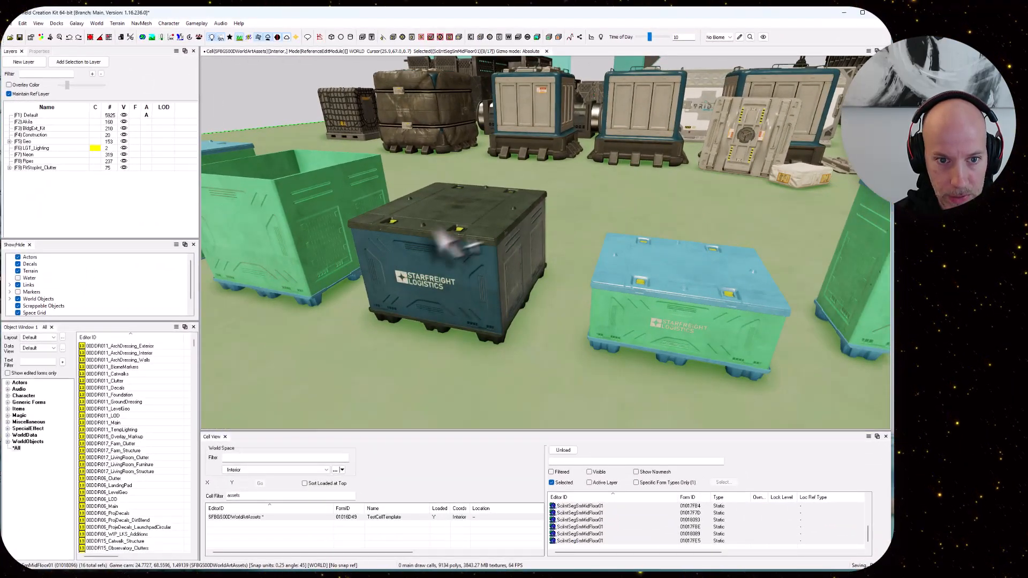
scroll(470, 265, "down", 3)
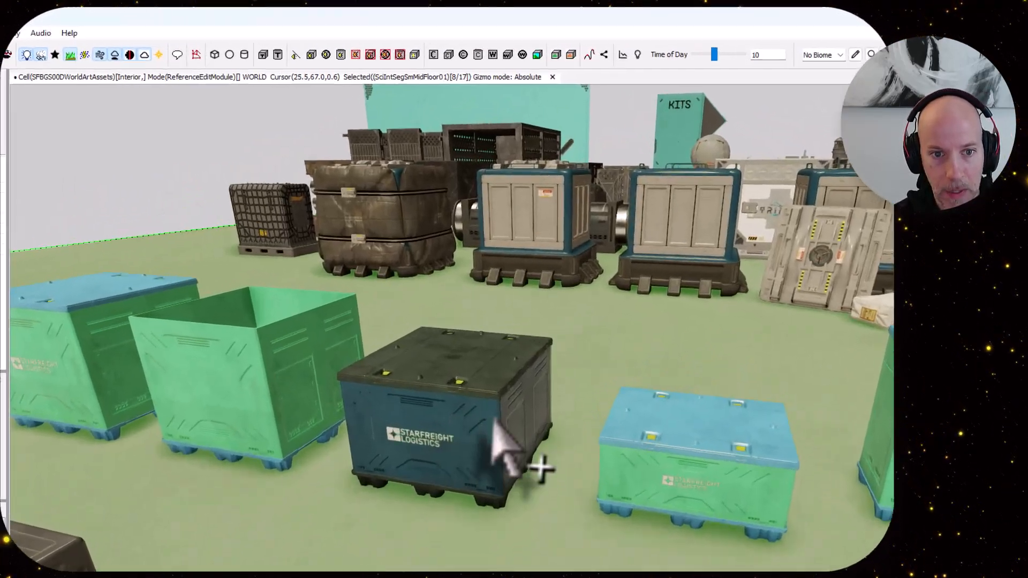
left_click(490, 266)
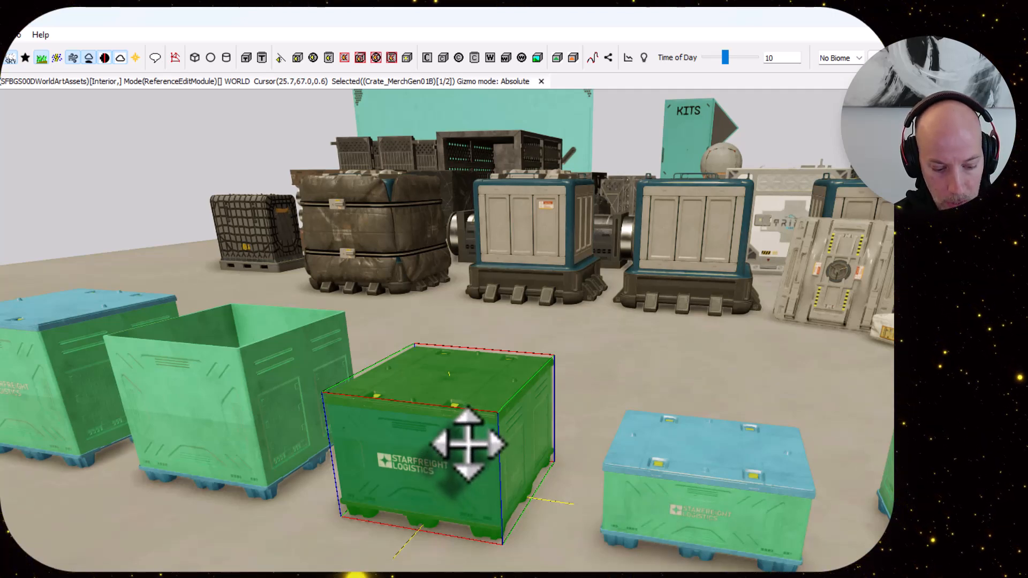
- Copy the dark blue crate's material swaps and paste them onto the low crate, the open crate and the tall Starfreight Logistics crate
left_click(761, 487)
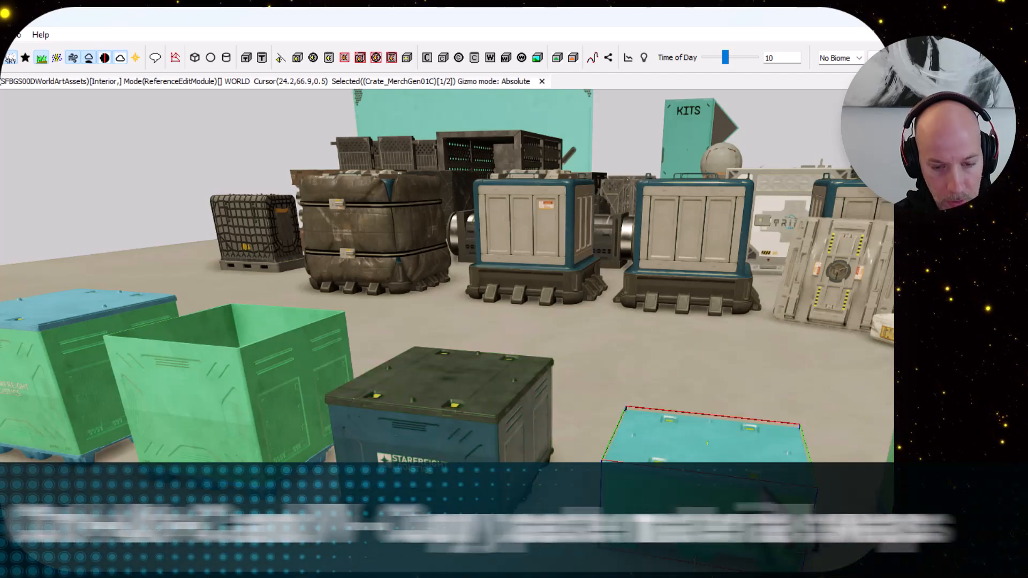
key("ctrl+alt+v")
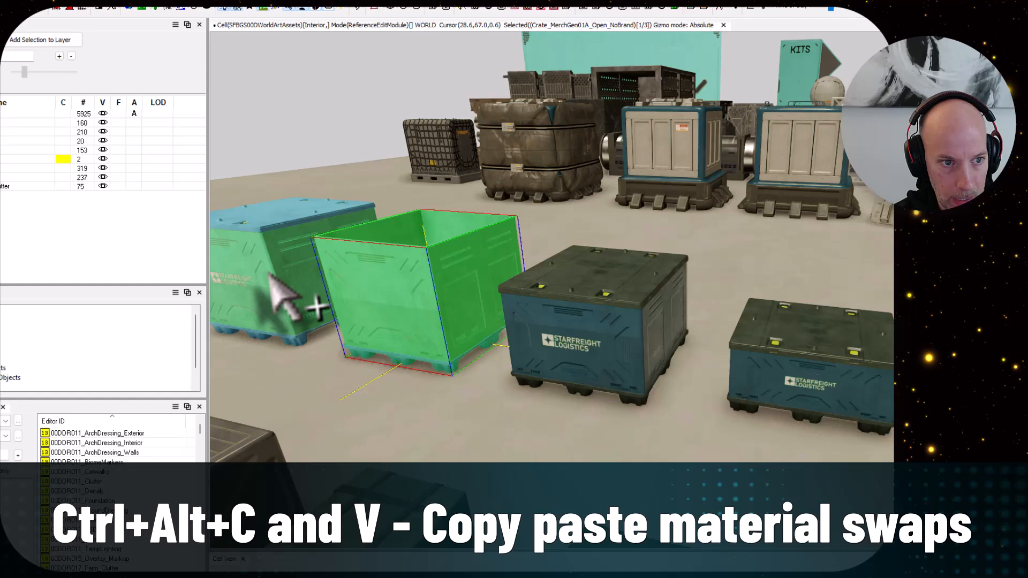
left_click(270, 275, "ctrl")
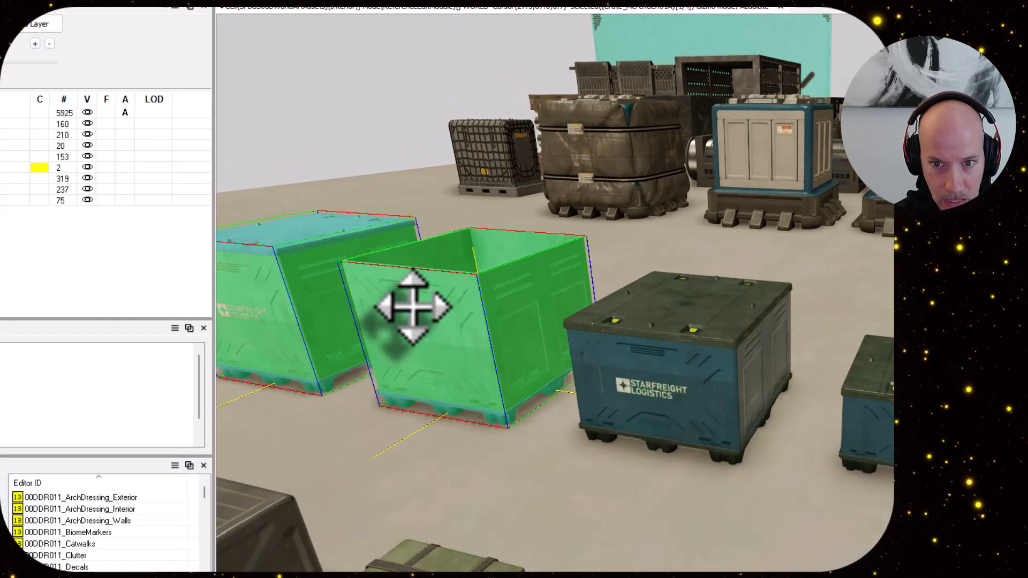
key("ctrl+alt+v")
left_click(650, 413)
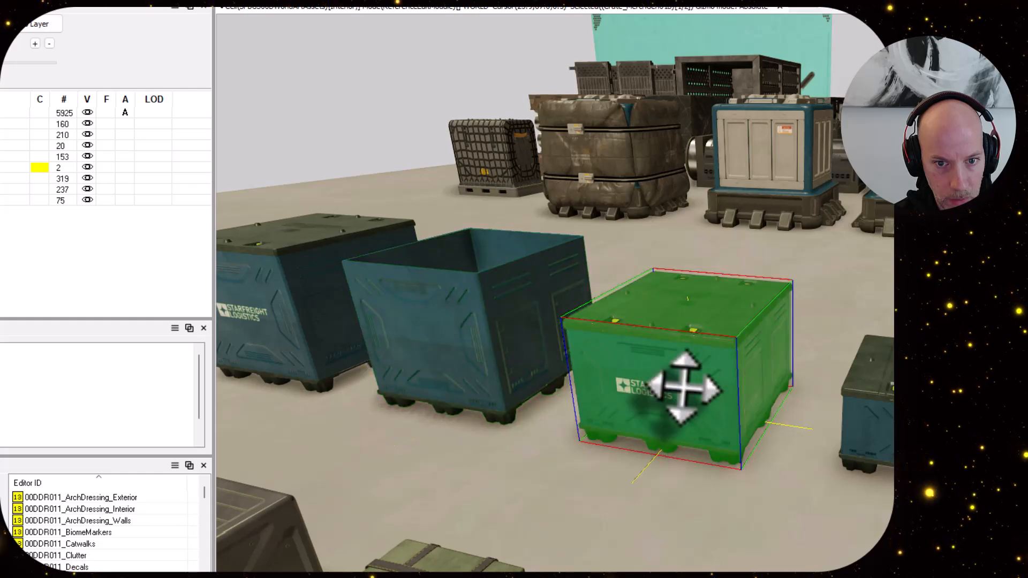
key("Right")
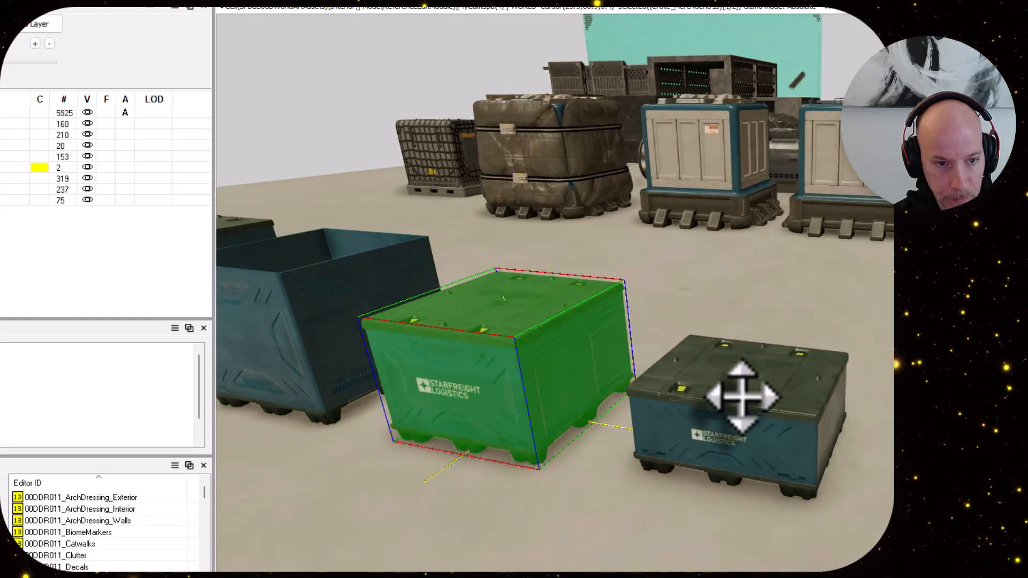
- Select the green strapped cloth crate and go through its swap targets, including Generic_Crate_Trim01.mat
key("s")
key("a")
right_click_drag(742, 398, 790, 394)
key("w")
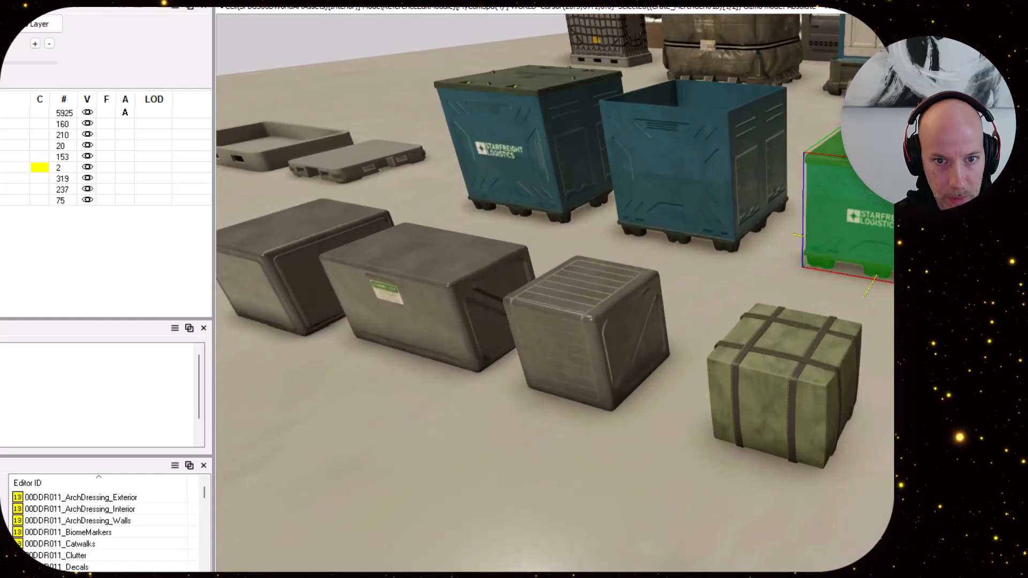
left_click(791, 395)
key("f")
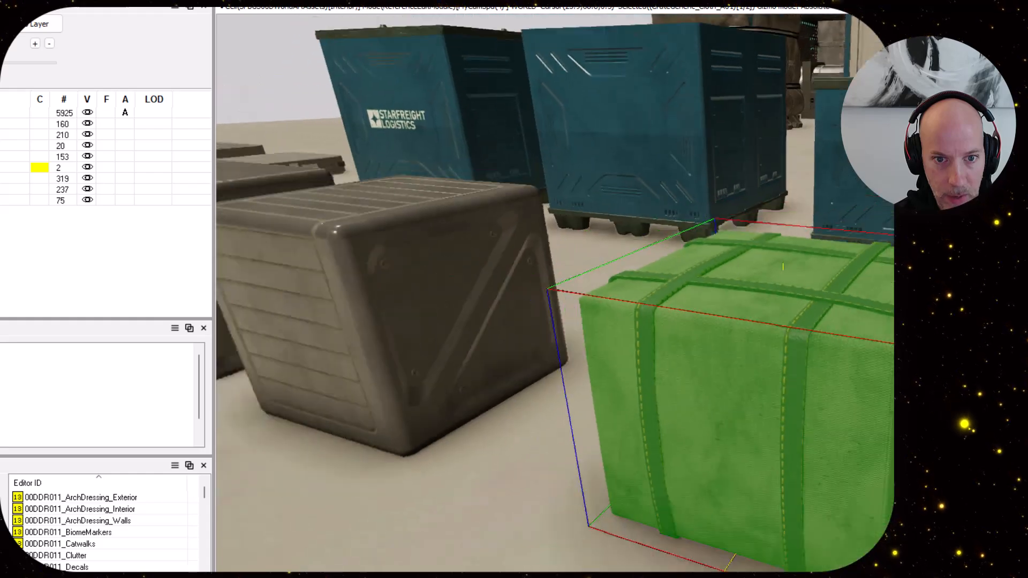
scroll(790, 394, "down", 2)
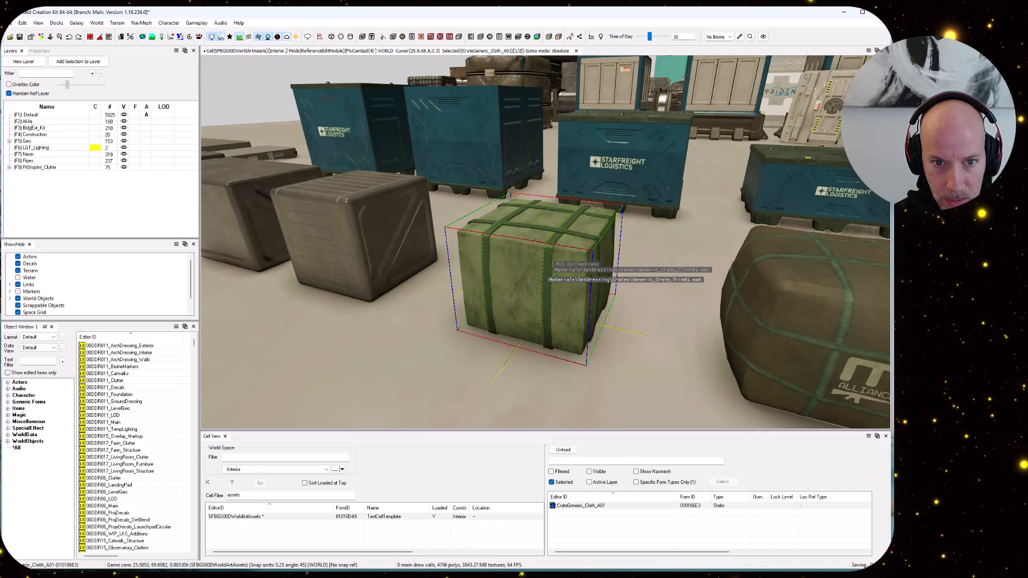
key("Escape")
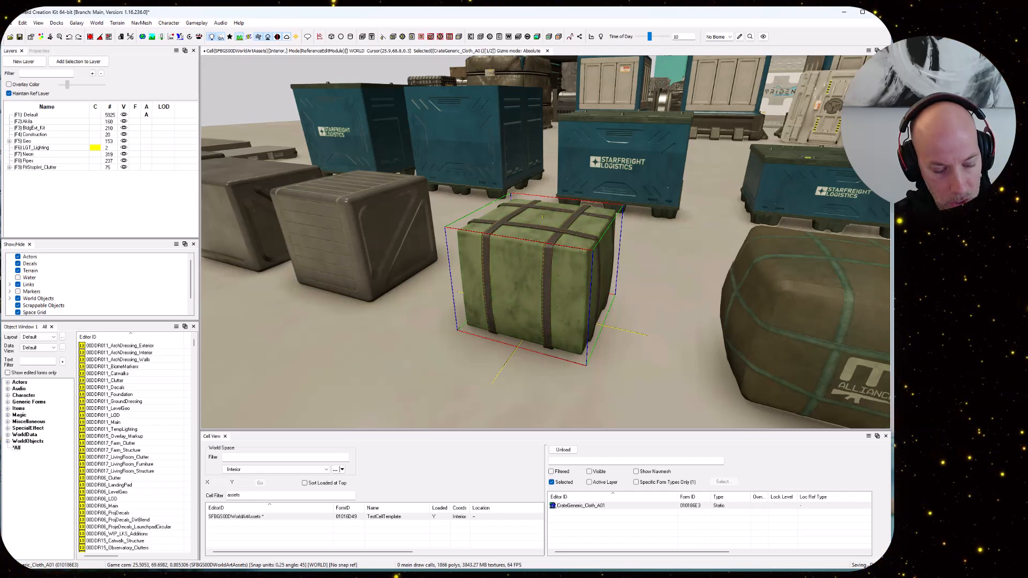
key("grave")
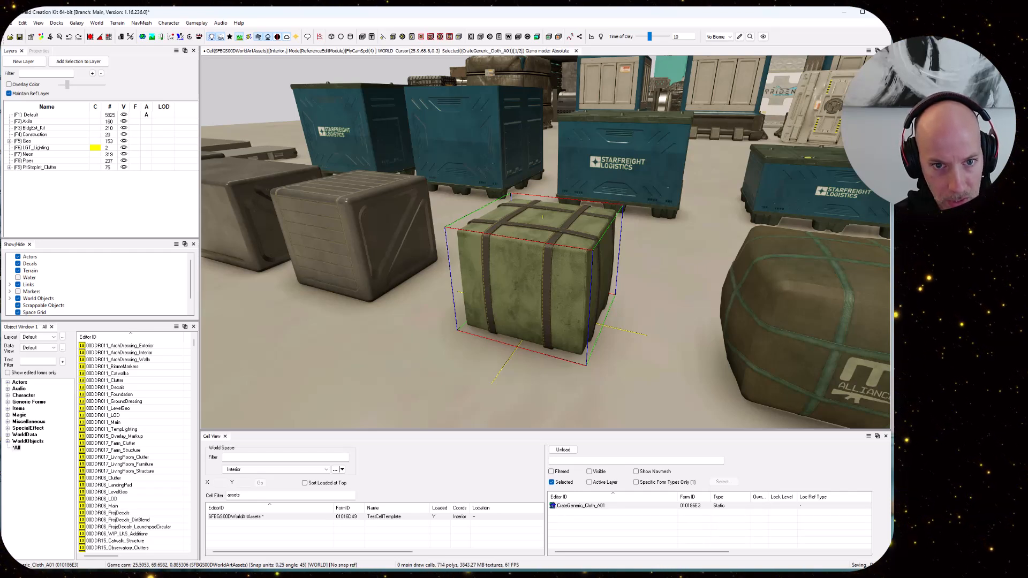
scroll(546, 242, "down", 3)
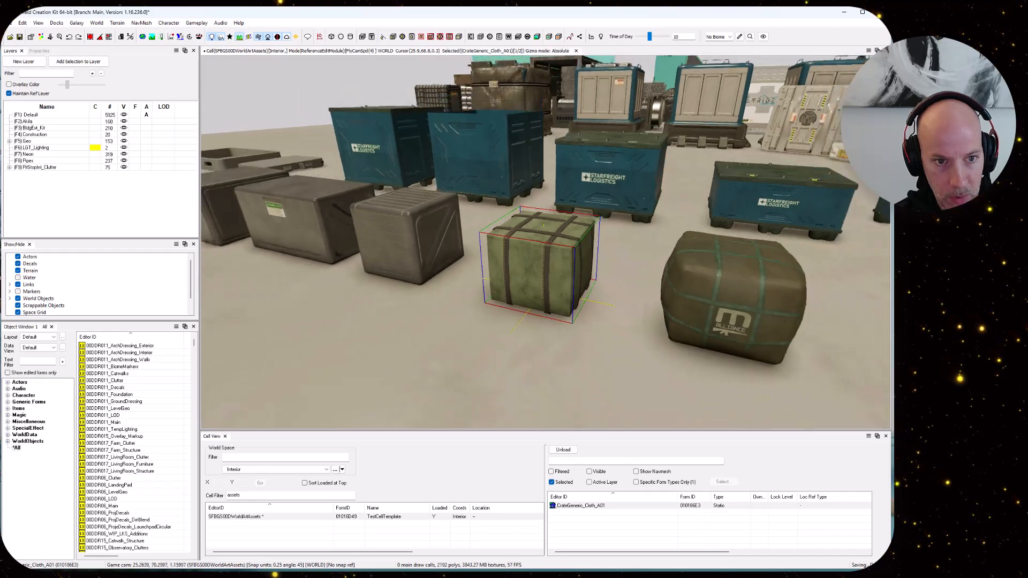
- Select the grey Standard Issue metal crate and set its swap target to the Generic_Swap_Keyword01 collection
key("w")
key("a")
key("grave")
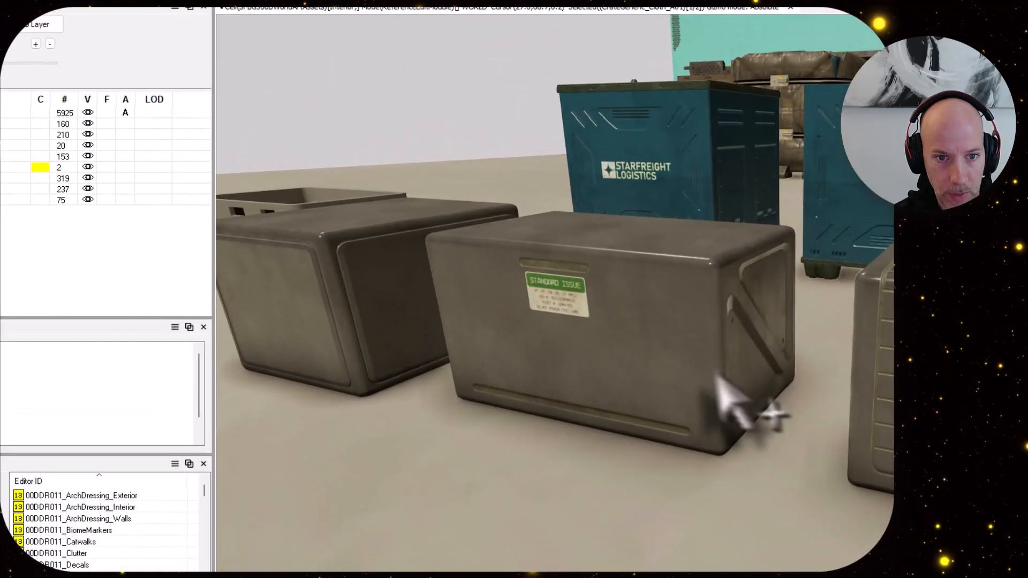
left_click(501, 271)
key("grave")
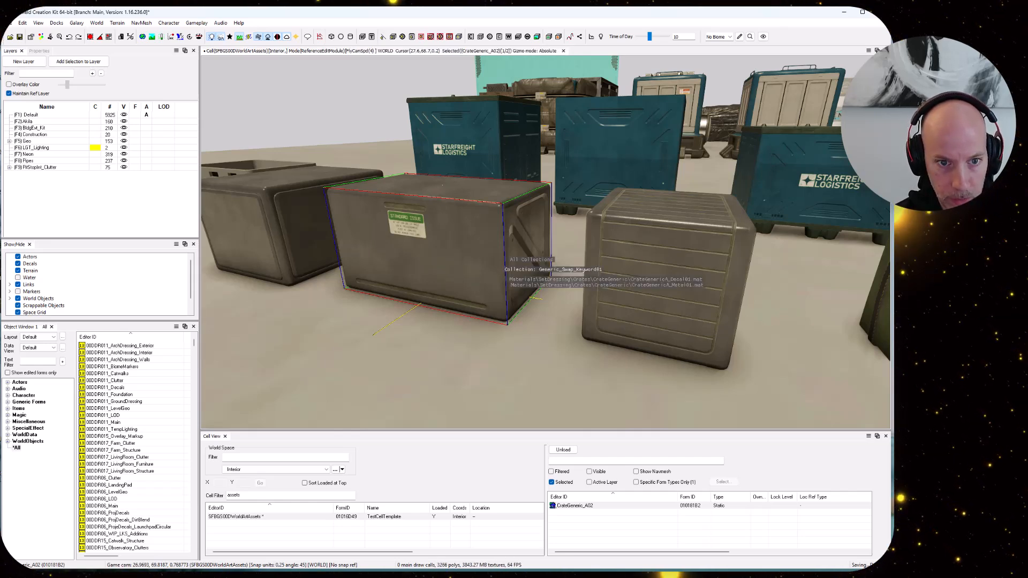
- Cycle through the metal crate's black, blue, grey and tan swaps and apply the teal crategenerica_metal01_blue02 swap
scroll(454, 214, "down", 1)
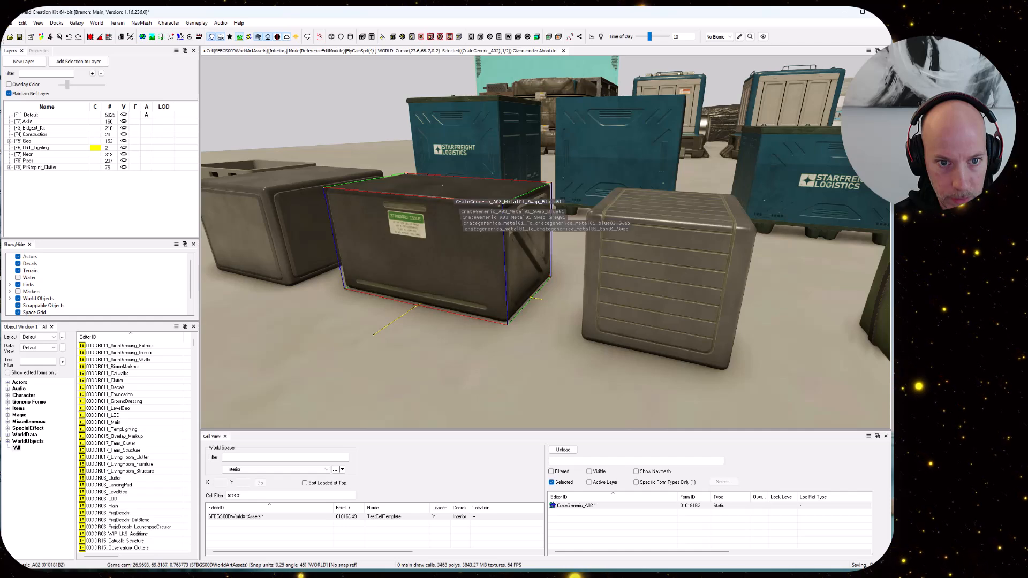
scroll(454, 214, "down", 1)
scroll(455, 202, "down", 2)
scroll(454, 202, "down", 1)
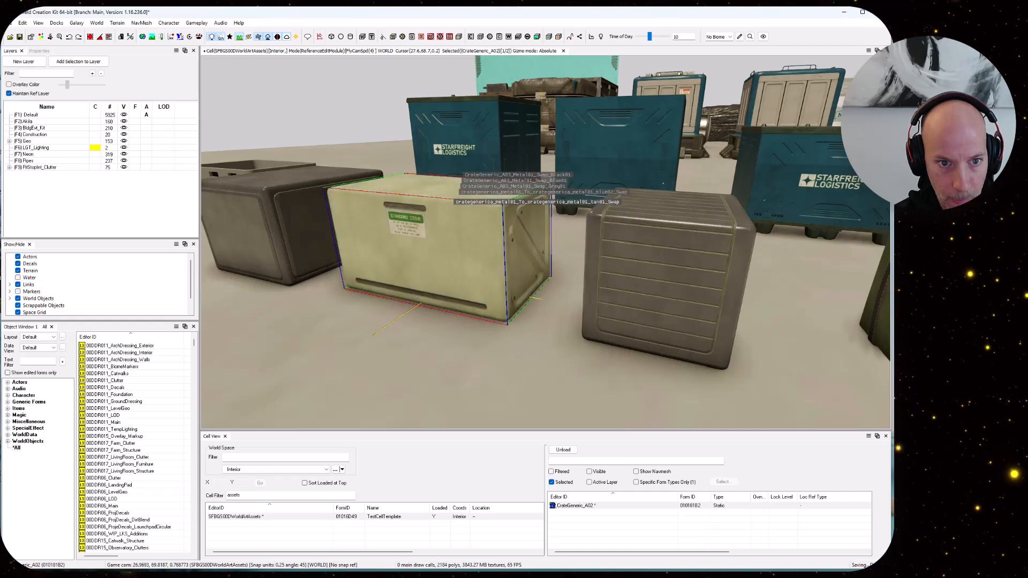
scroll(454, 202, "up", 1)
scroll(454, 202, "down", 1)
scroll(454, 202, "up", 1)
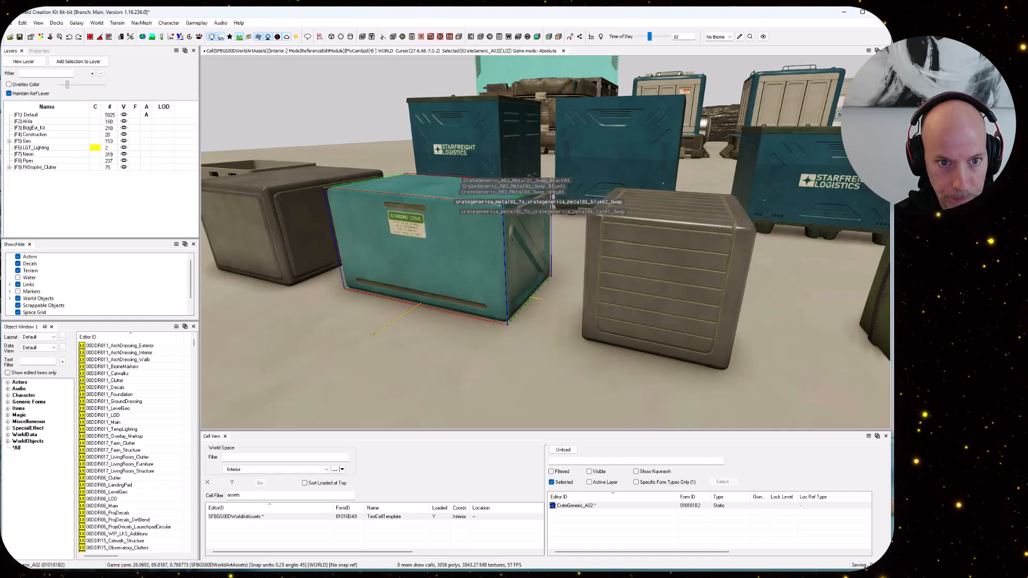
scroll(454, 202, "up", 3)
scroll(454, 202, "down", 1)
scroll(454, 202, "up", 1)
scroll(454, 202, "down", 1)
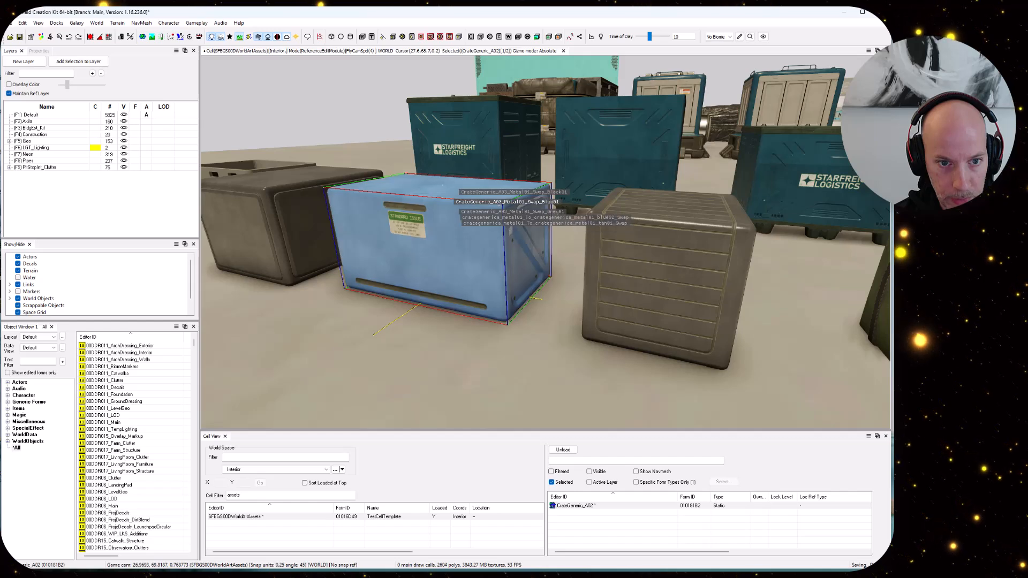
scroll(454, 202, "down", 3)
scroll(454, 202, "up", 1)
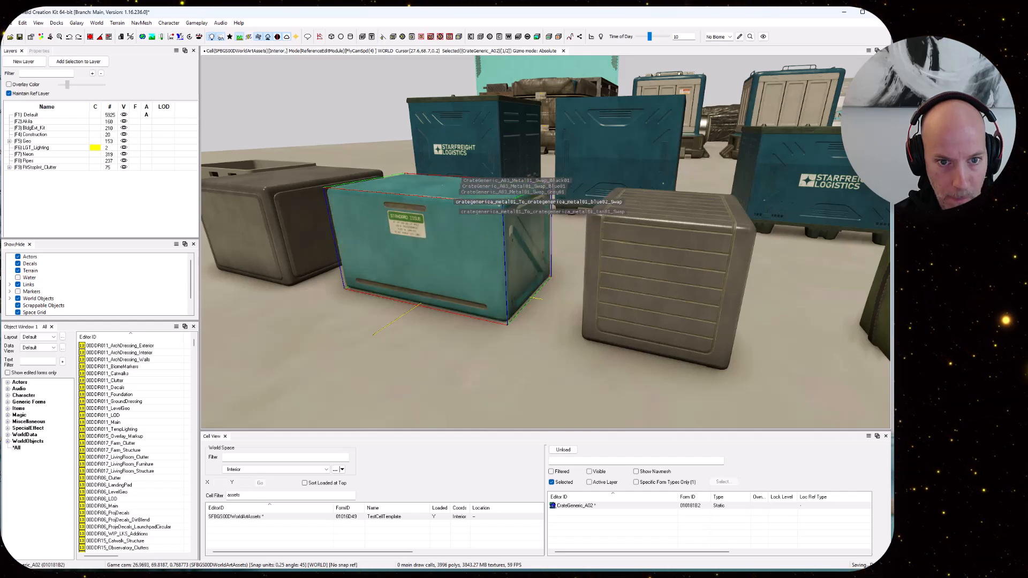
scroll(454, 201, "up", 1)
scroll(454, 202, "down", 1)
scroll(454, 202, "up", 2)
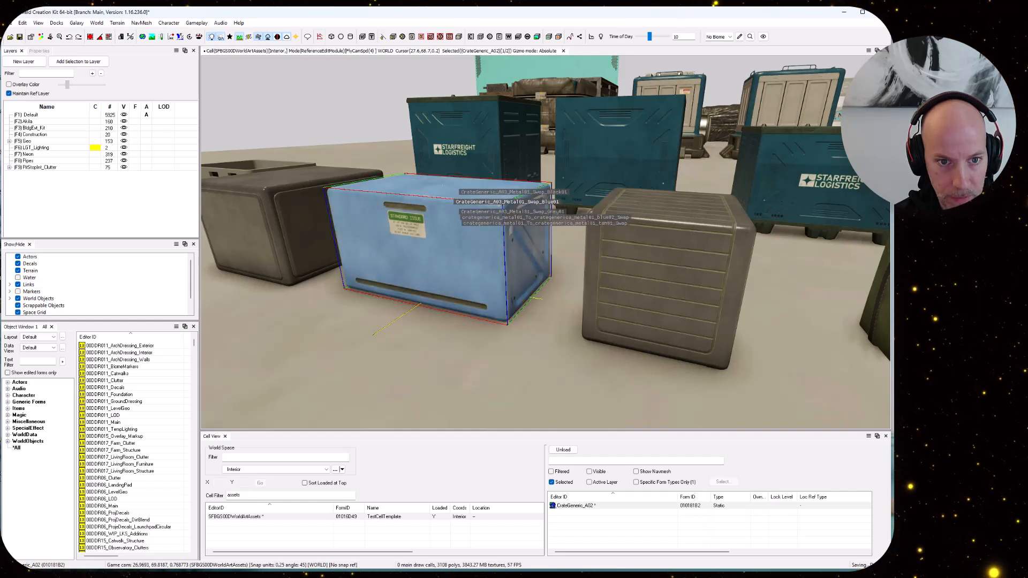
scroll(454, 201, "down", 1)
scroll(454, 202, "down", 1)
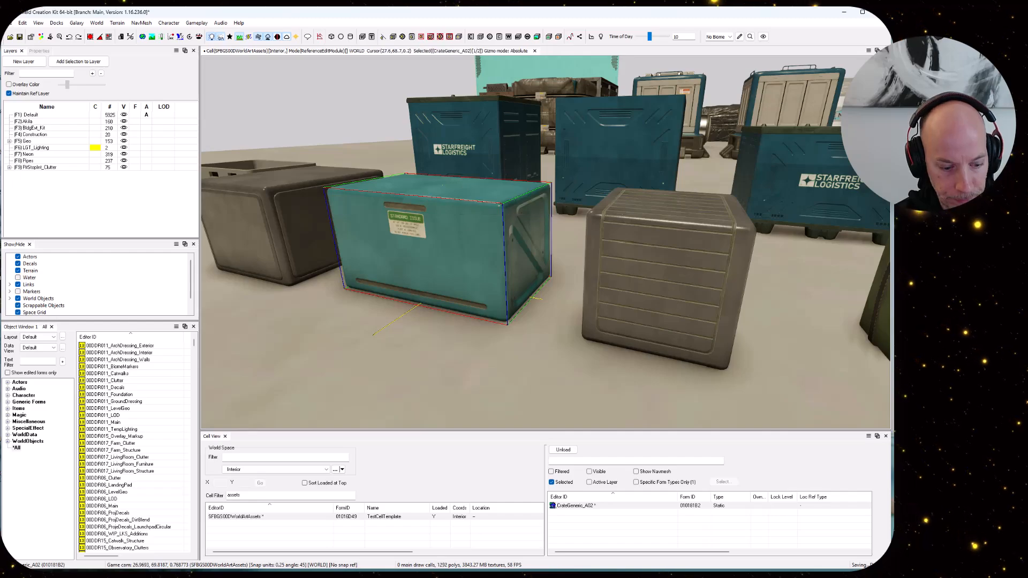
- Select the small tan industrial crate on feet and cycle its material swaps to the industrialcratevecteraa_orange01 swap
scroll(454, 202, "down", 5)
key("s")
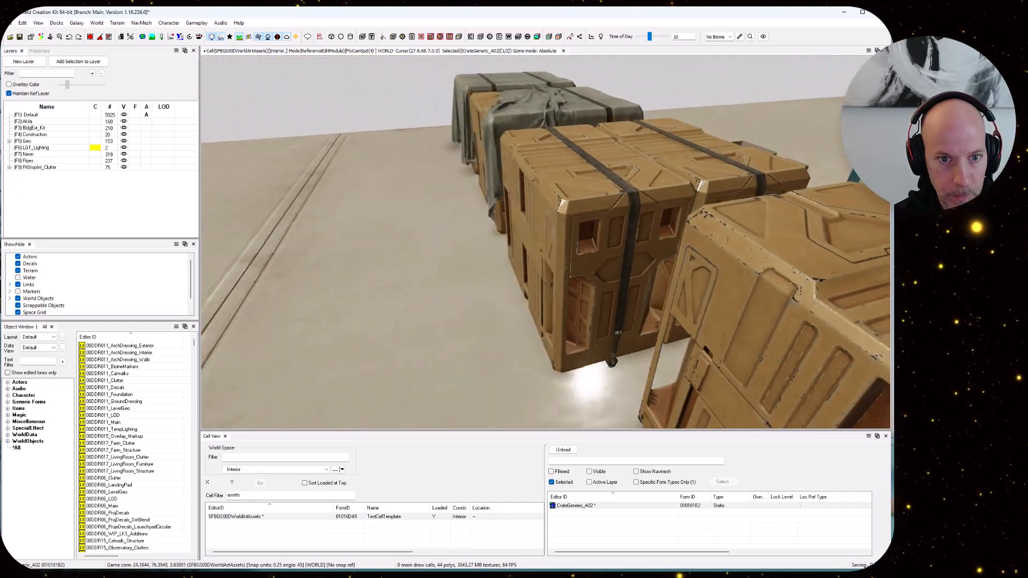
key("d")
key("w")
key("d")
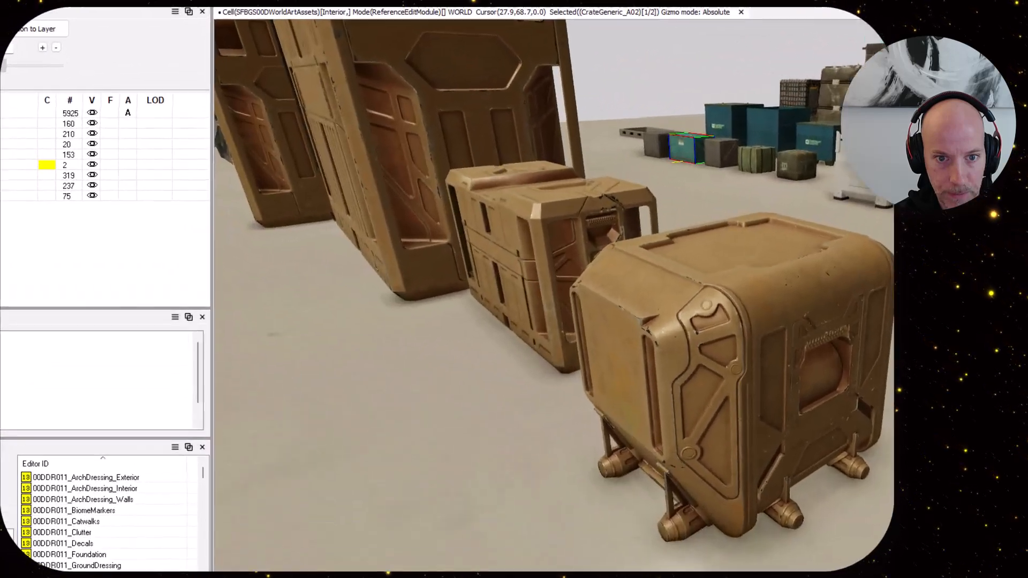
left_click(498, 271)
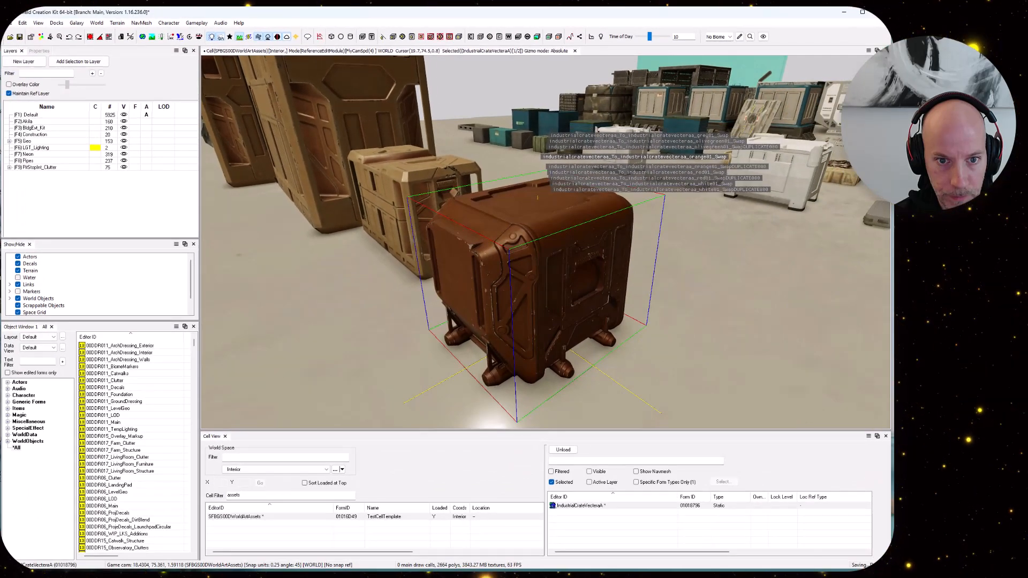
scroll(538, 161, "up", 1)
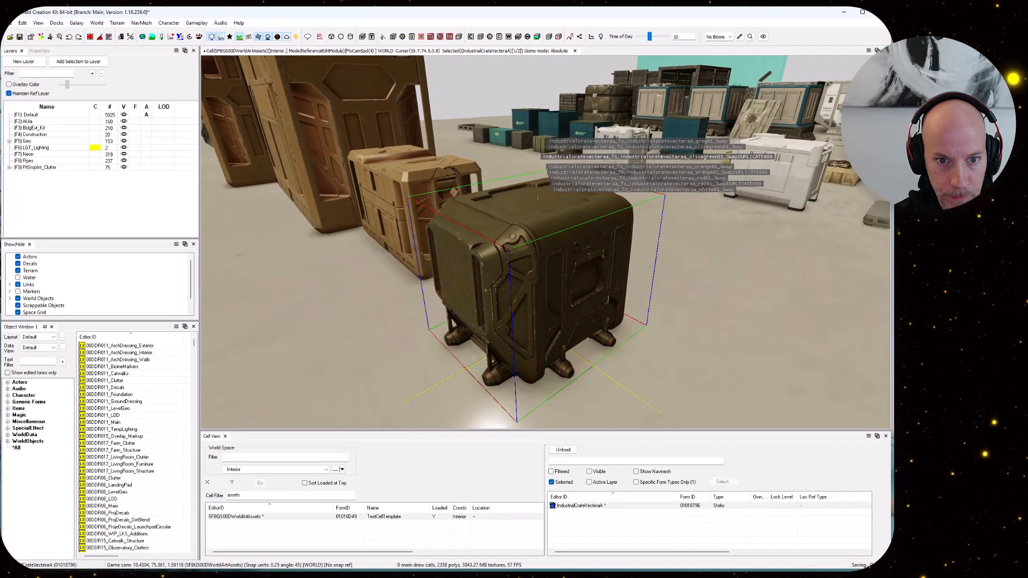
scroll(635, 161, "down", 1)
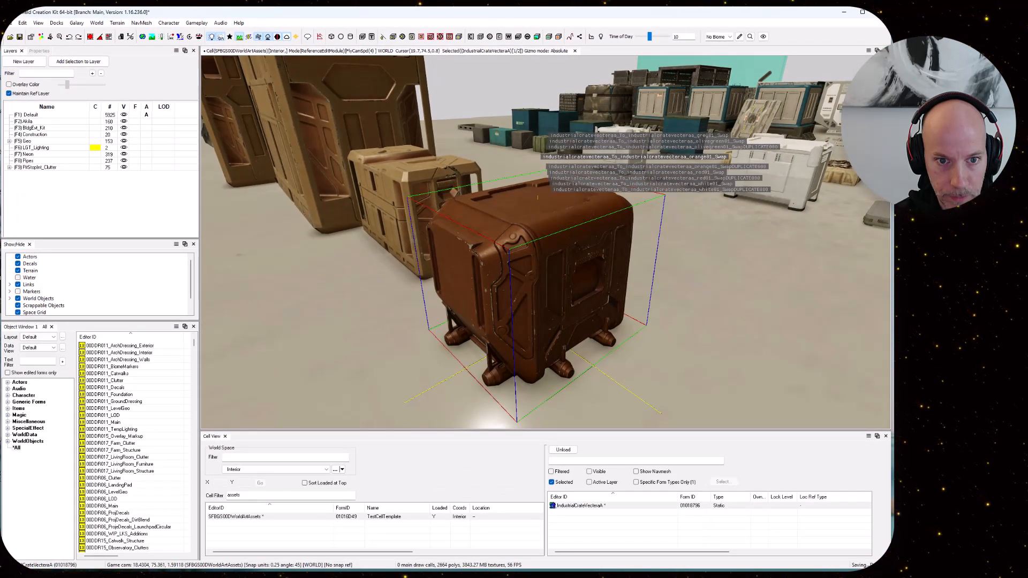
- Go through the orange industrial crate's swap target list, from the IndustrialCrateVecteraA_Swap collection up to All Collections
key("s")
key("a")
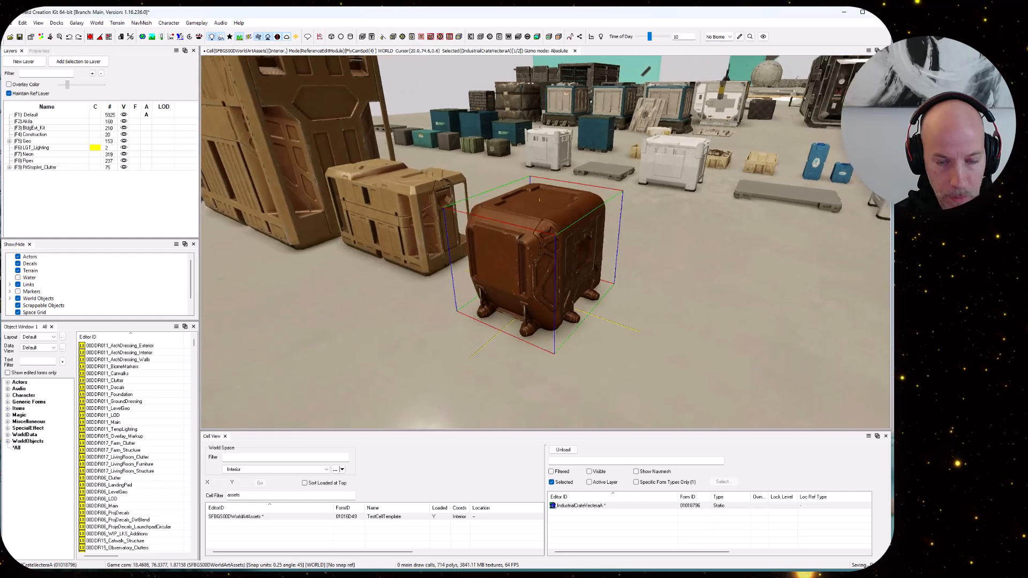
key("w")
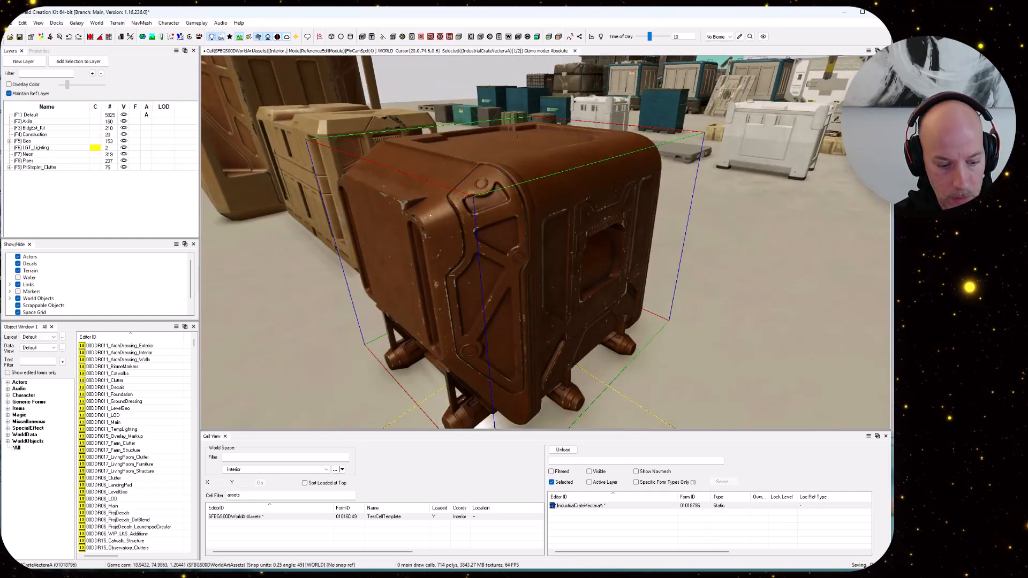
scroll(501, 269, "up", 1)
scroll(501, 270, "up", 1)
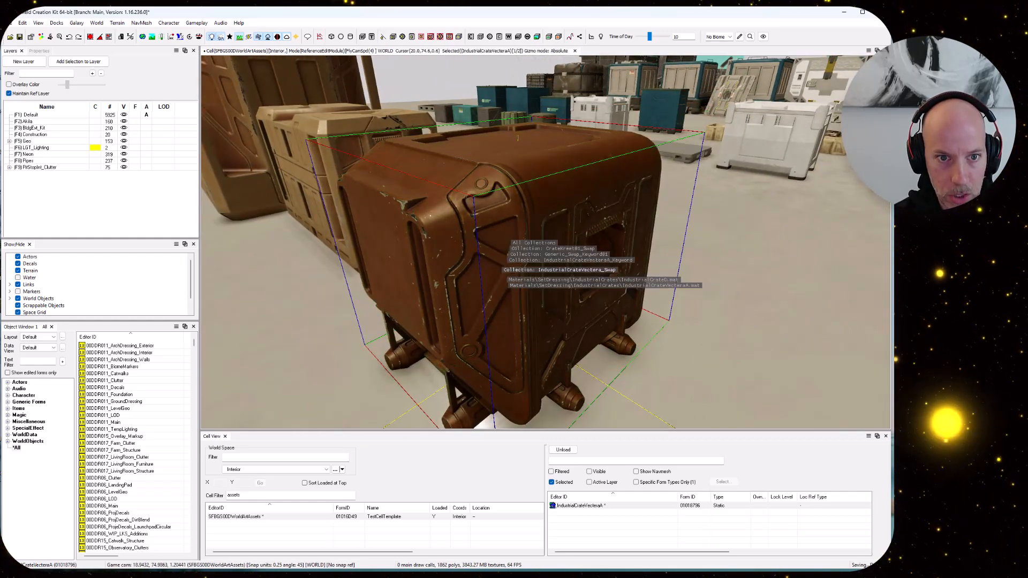
scroll(501, 269, "up", 4)
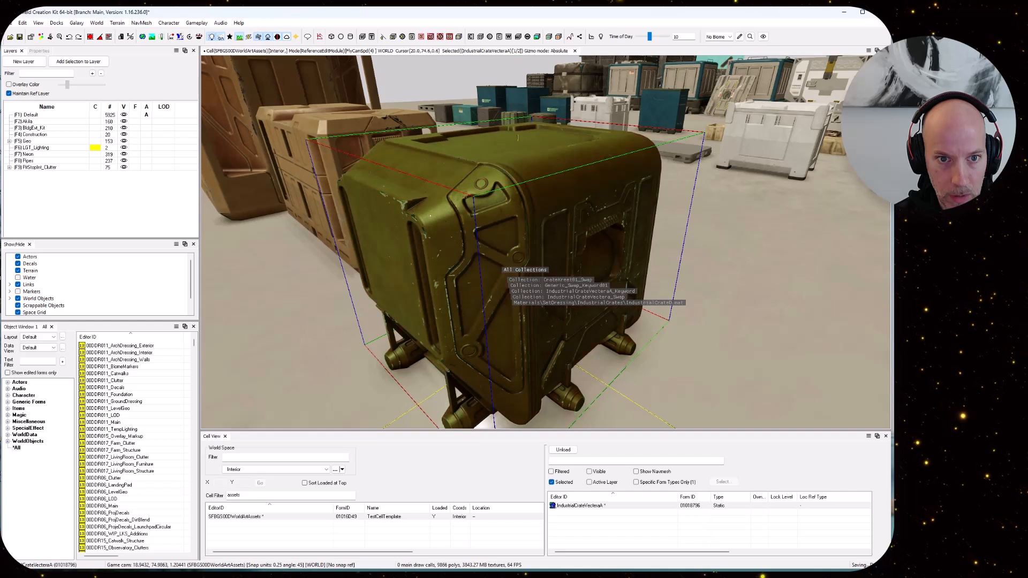
scroll(501, 269, "down", 1)
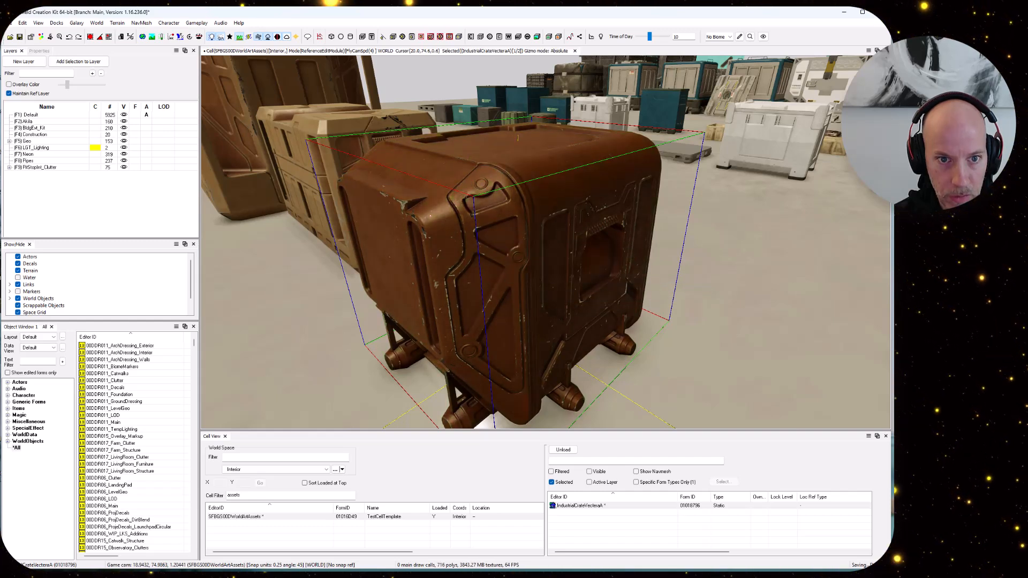
scroll(500, 270, "up", 1)
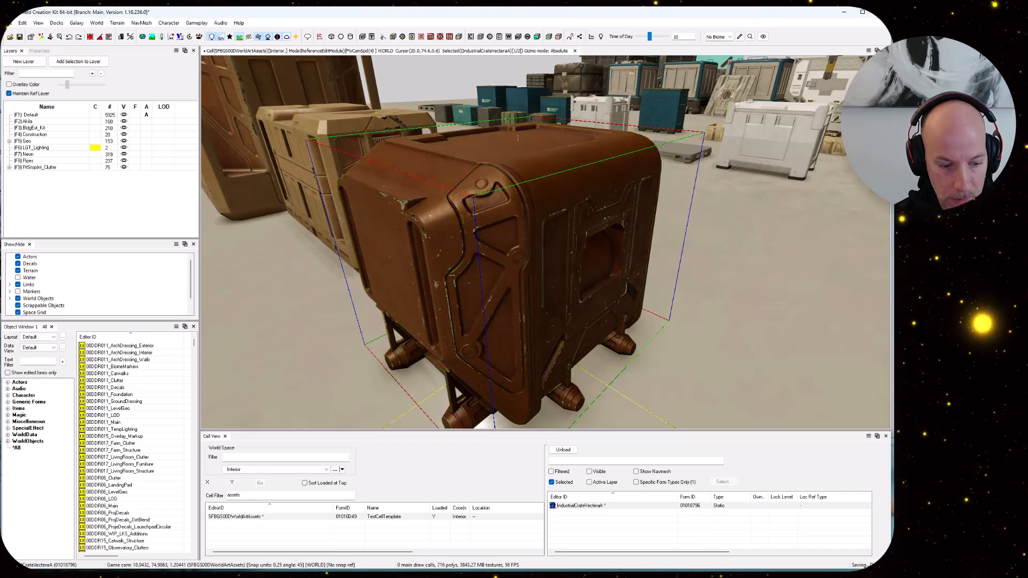
key("s")
key("w")
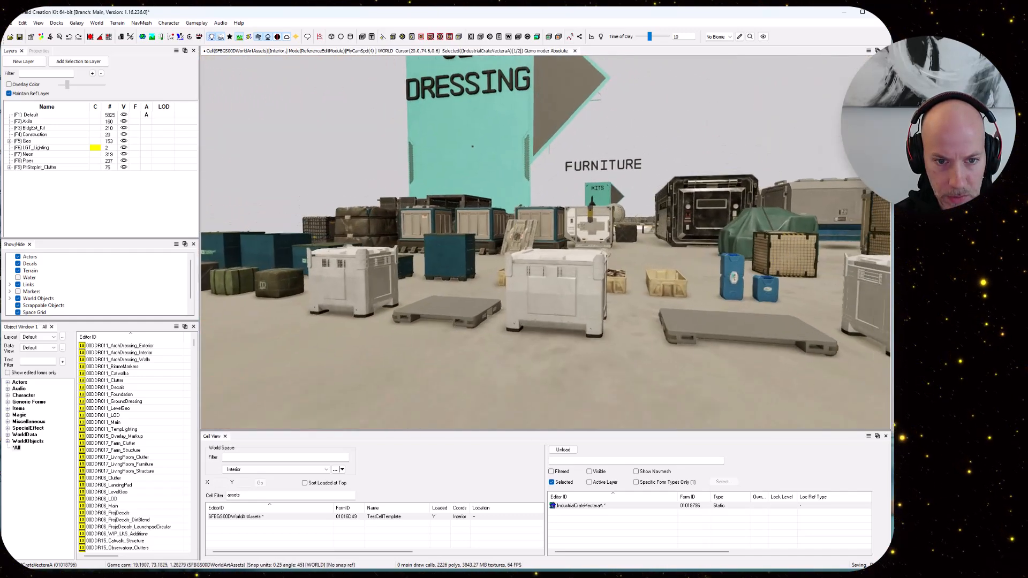
key("w")
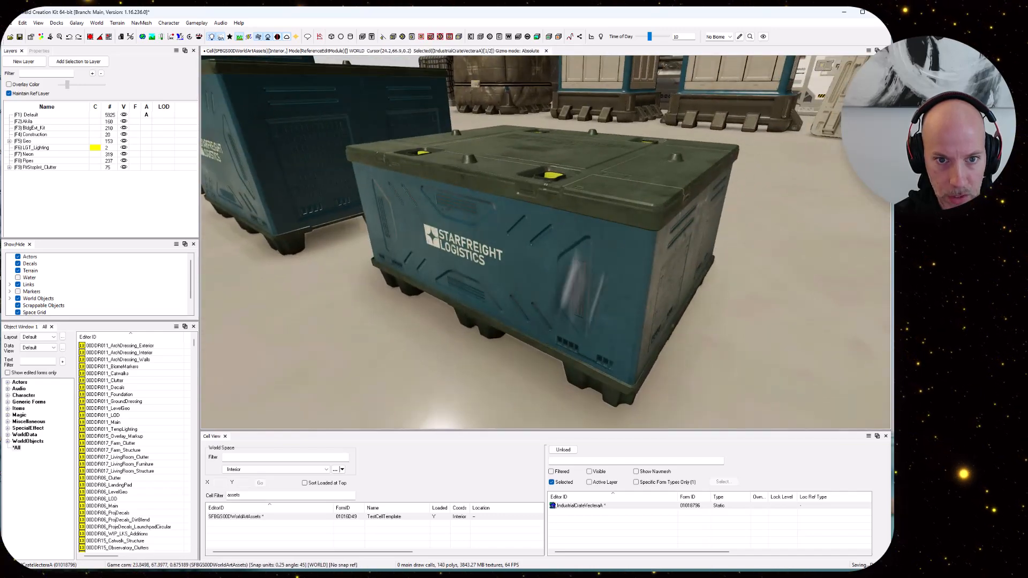
key("s")
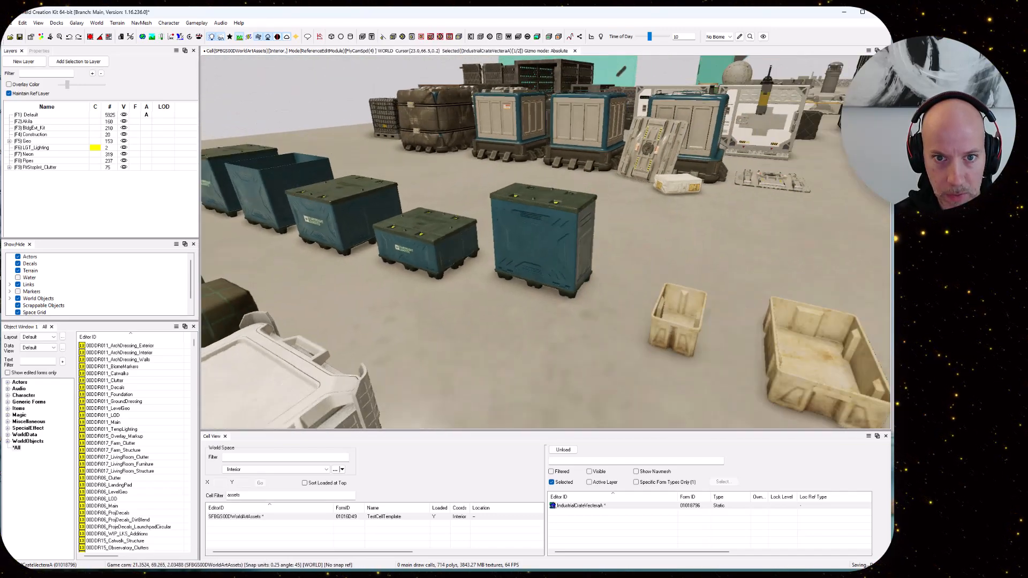
key("d")
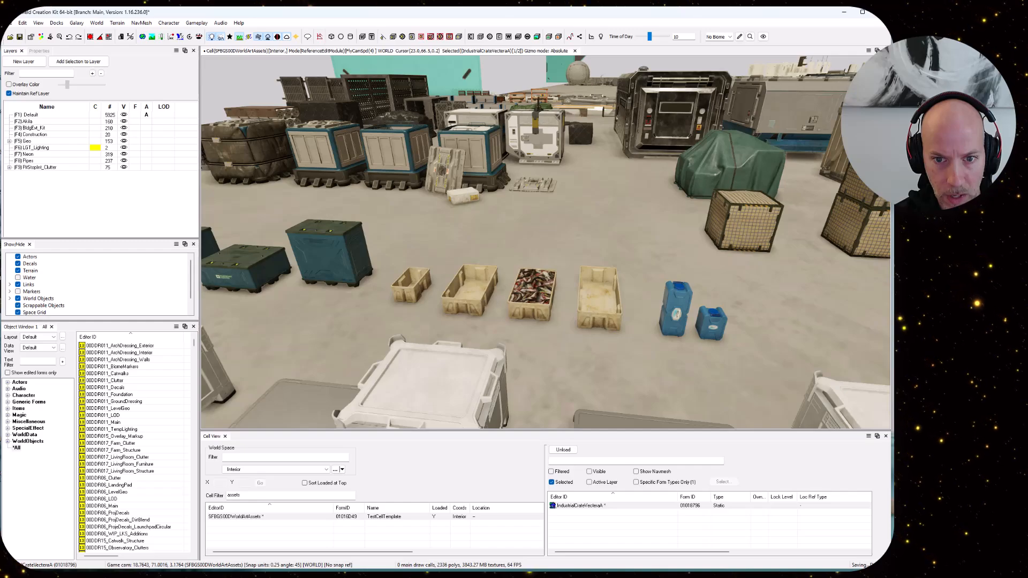
- Select the rightmost empty tan seafood crate and swap the material of its inner surface to the dark blue variant
key("w")
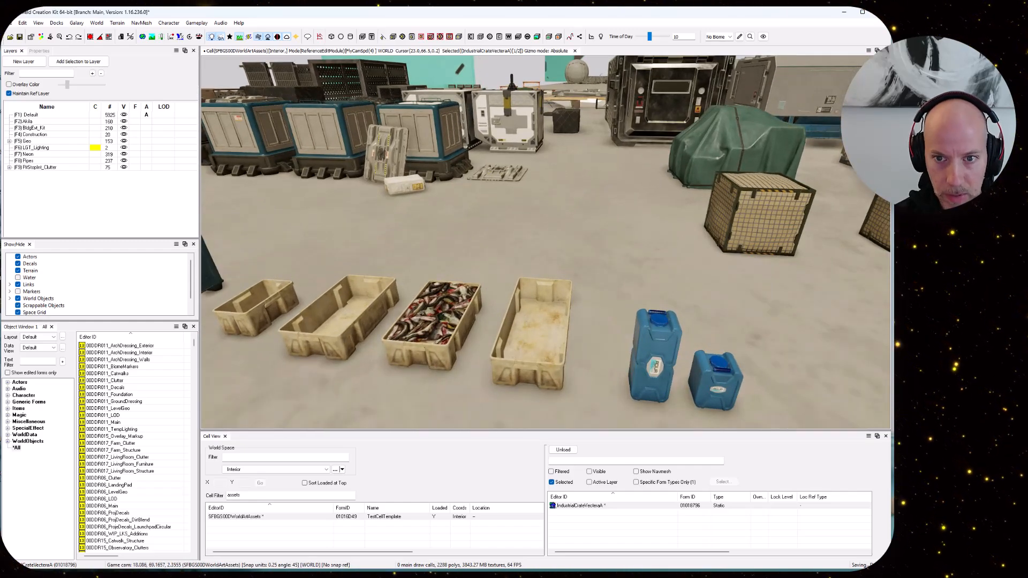
key("w")
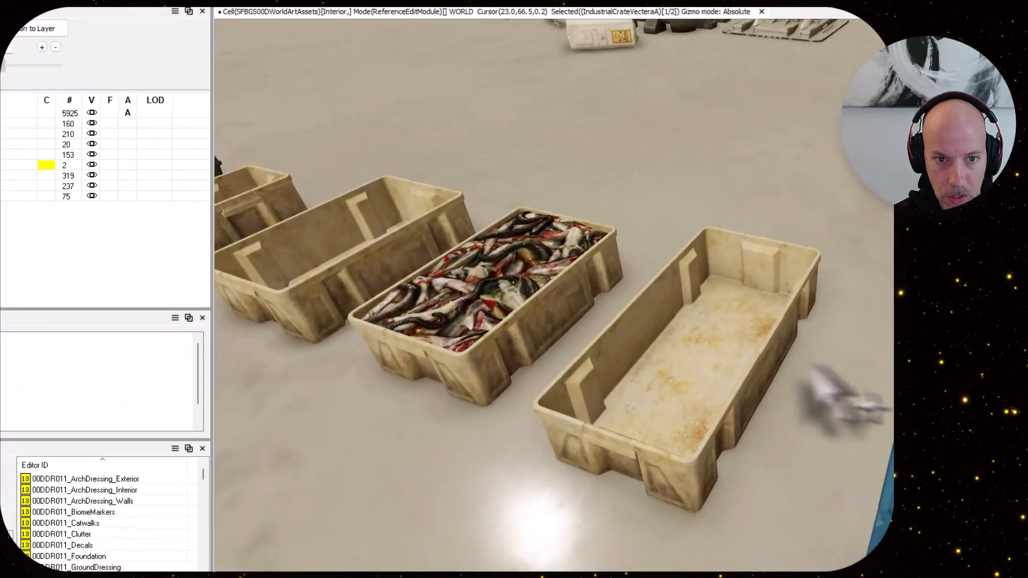
left_click(521, 266)
scroll(776, 364, "down", 5)
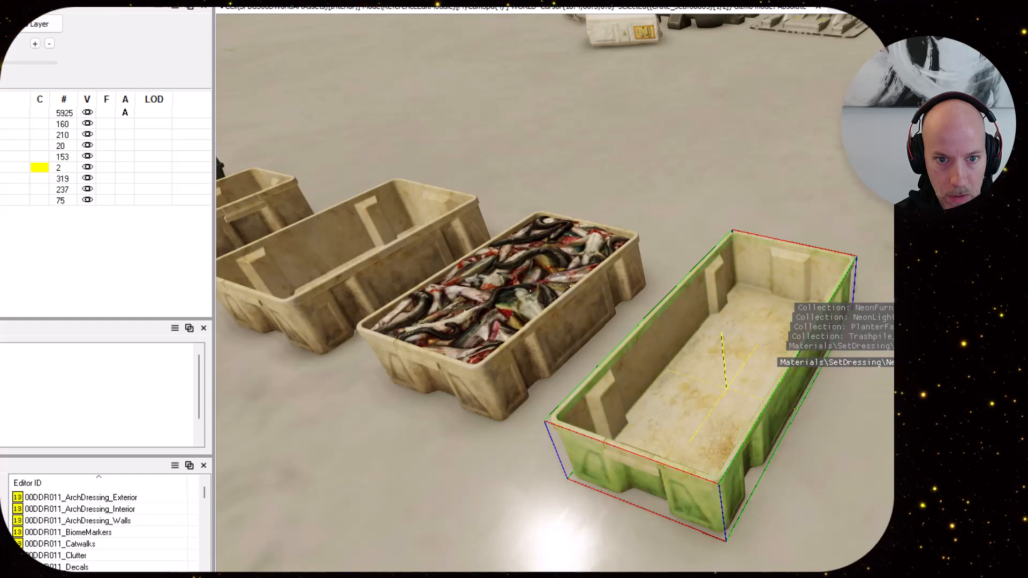
scroll(775, 364, "down", 1)
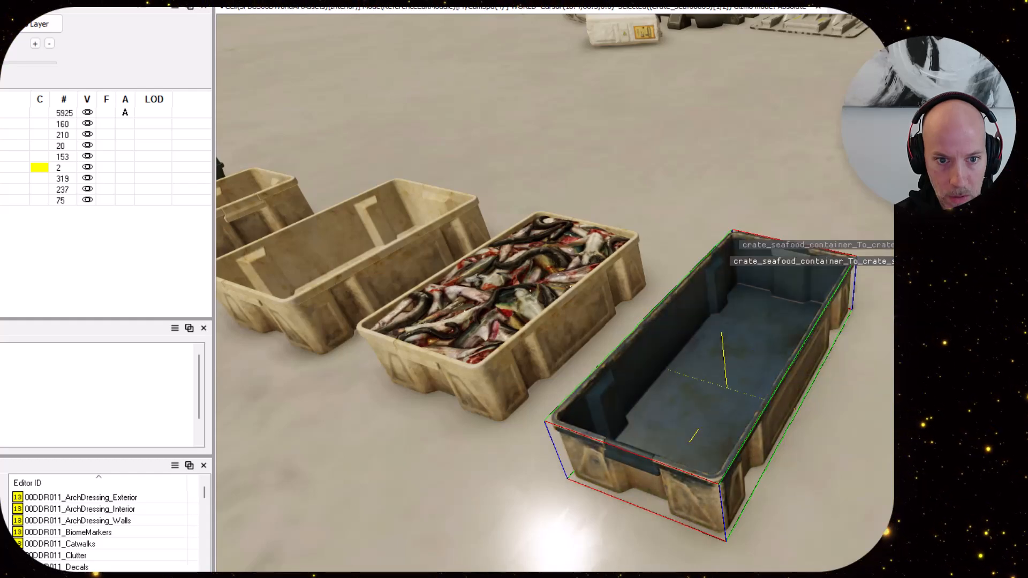
scroll(776, 364, "down", 4)
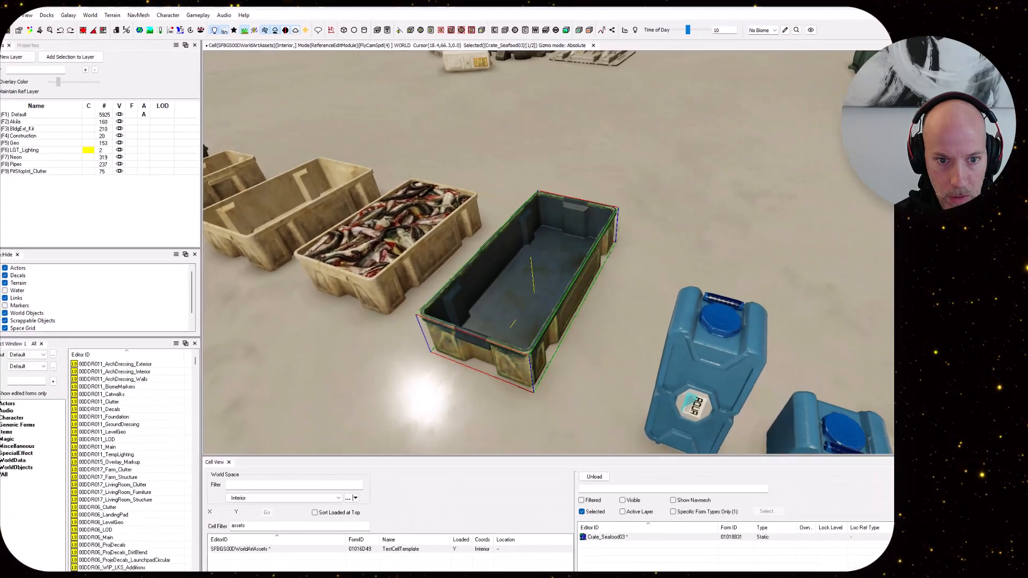
- Cycle the seafood crate's swaps to a dark, grimy outer shell with a tan interior and inspect it up close
scroll(775, 364, "down", 1)
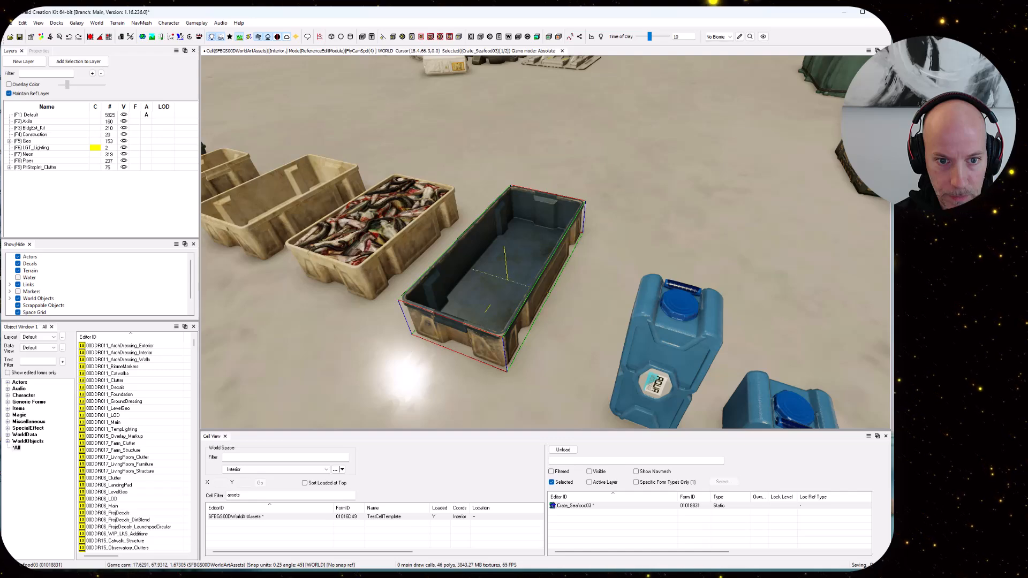
scroll(506, 278, "down", 2)
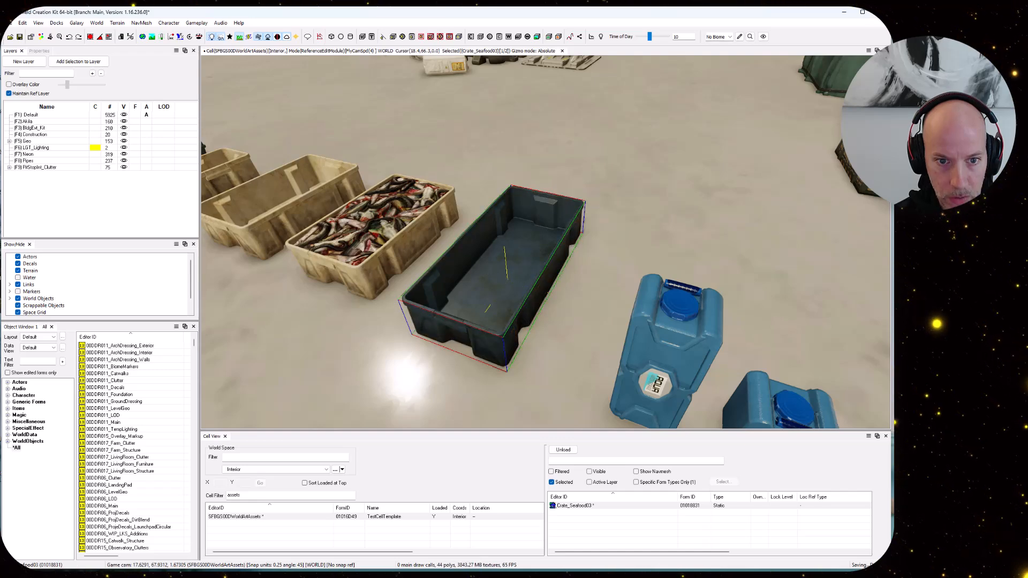
scroll(506, 279, "down", 1)
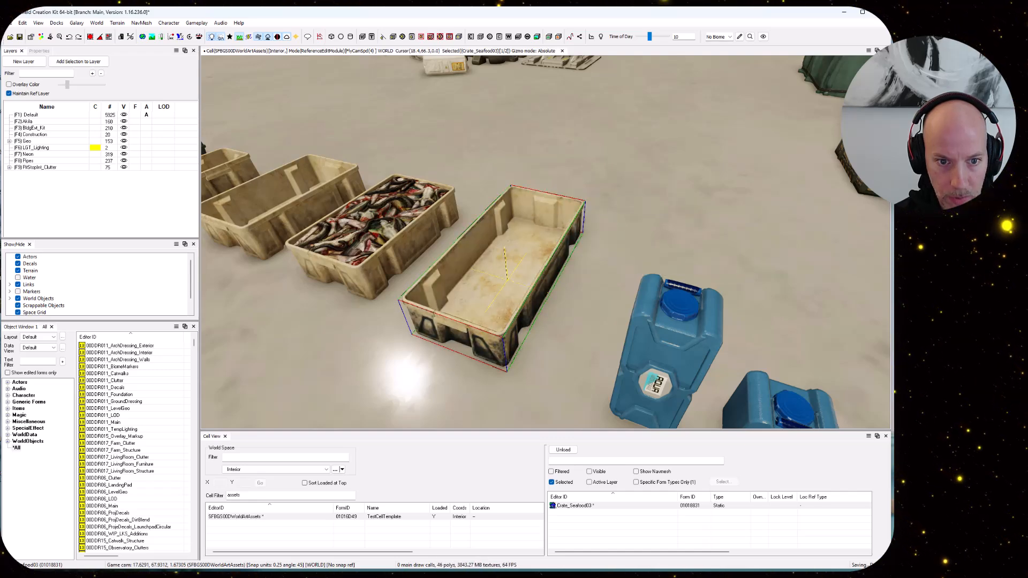
middle_click_drag(506, 279, 536, 214, "shift")
scroll(546, 156, "up", 3)
scroll(536, 214, "down", 2)
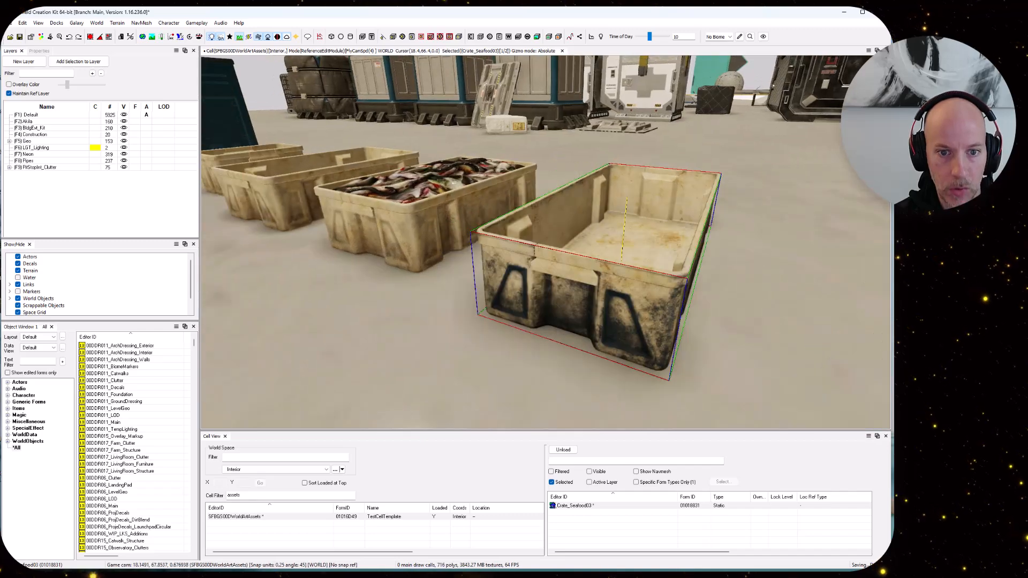
- Select the white stackable crate, target its PlasticWornScratched02_Base01 material and swap the body to the dark teal blue02 plastic
key("s")
right_click_drag(527, 246, 610, 265)
key("w")
left_click(610, 265)
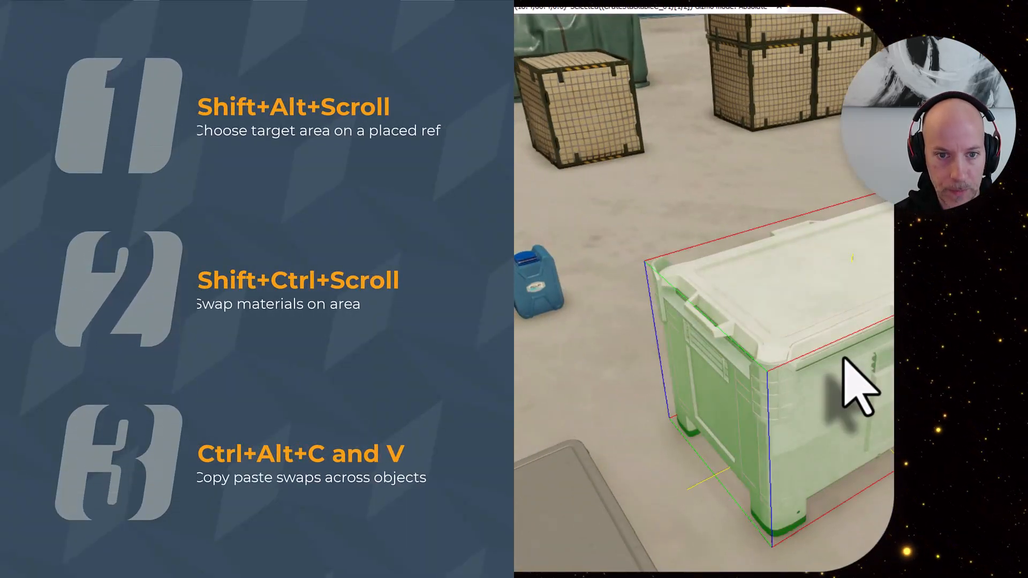
scroll(845, 359, "up", 3, "alt+shift")
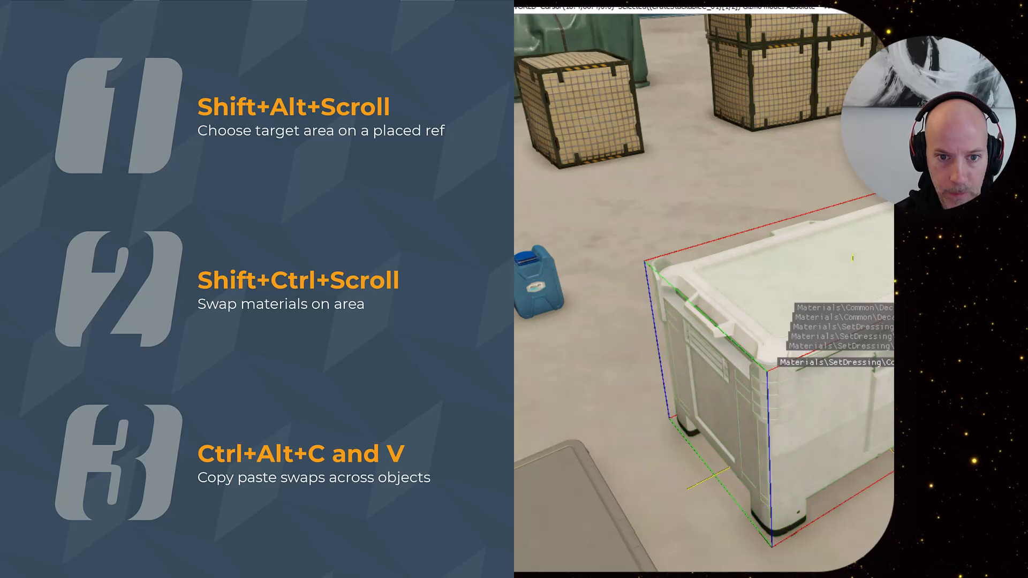
scroll(845, 359, "down", 1, "alt+shift")
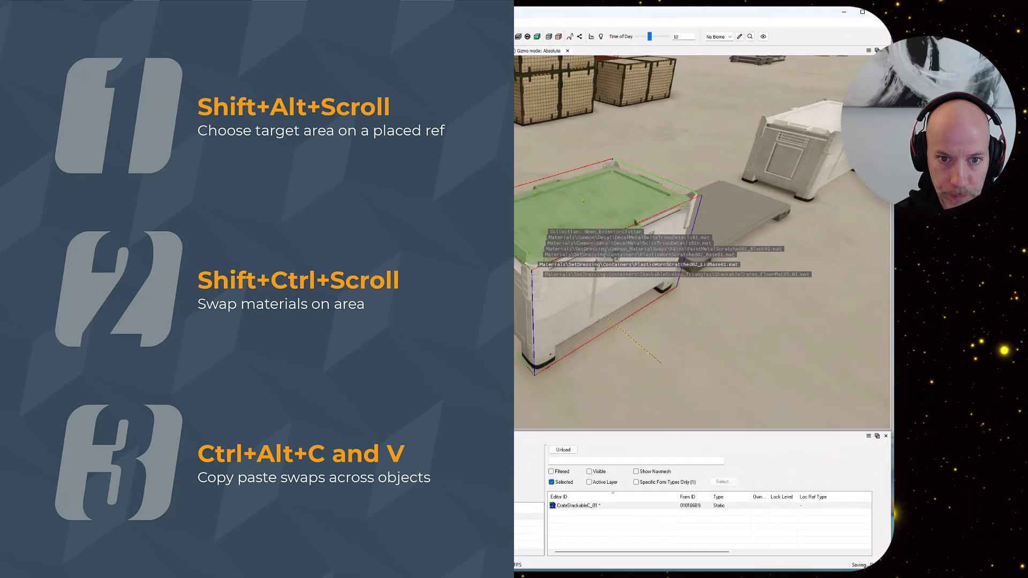
scroll(540, 265, "down", 1, "alt+shift")
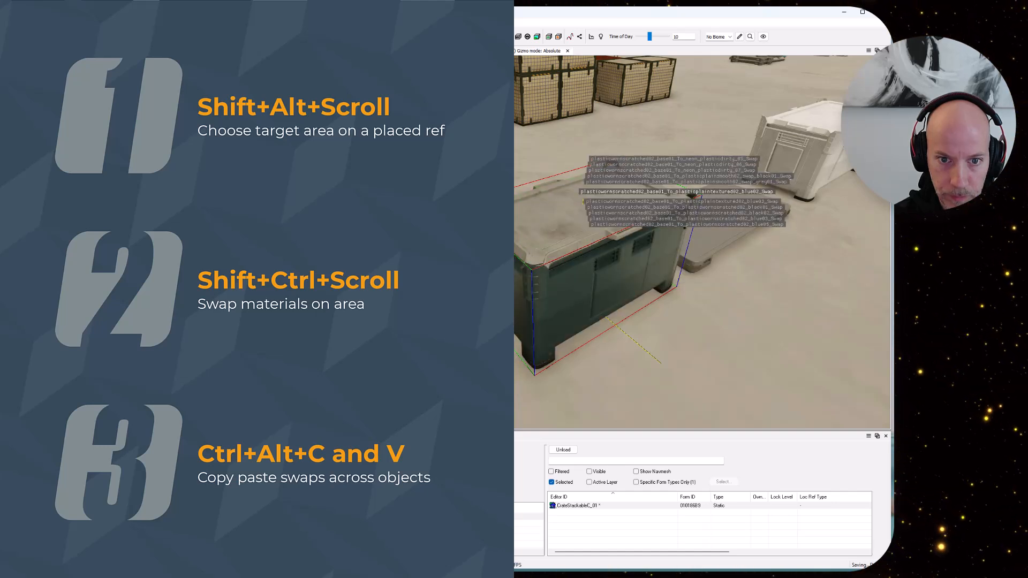
- Deselect the stackable crate and look over the teal Starfreight Logistics crates
middle_click_drag(670, 241, 672, 156)
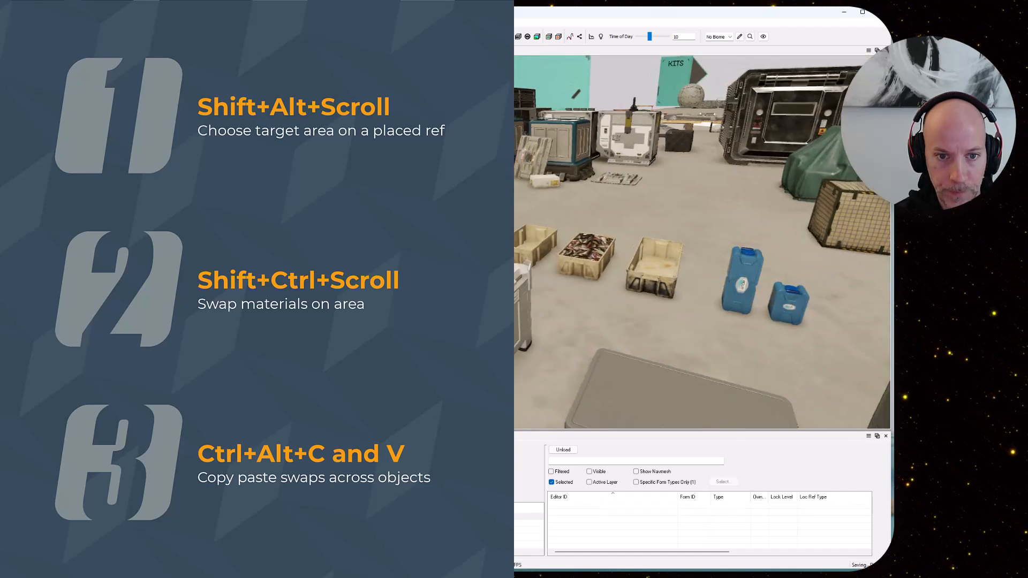
scroll(702, 241, "up", 5)
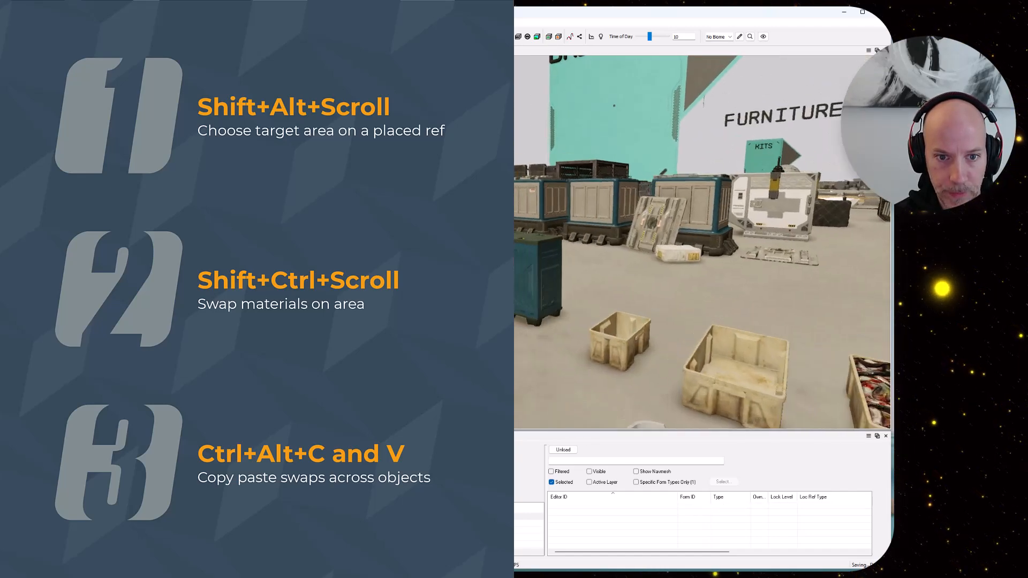
middle_click_drag(669, 241, 781, 177)
scroll(702, 241, "down", 3)
scroll(701, 241, "up", 3)
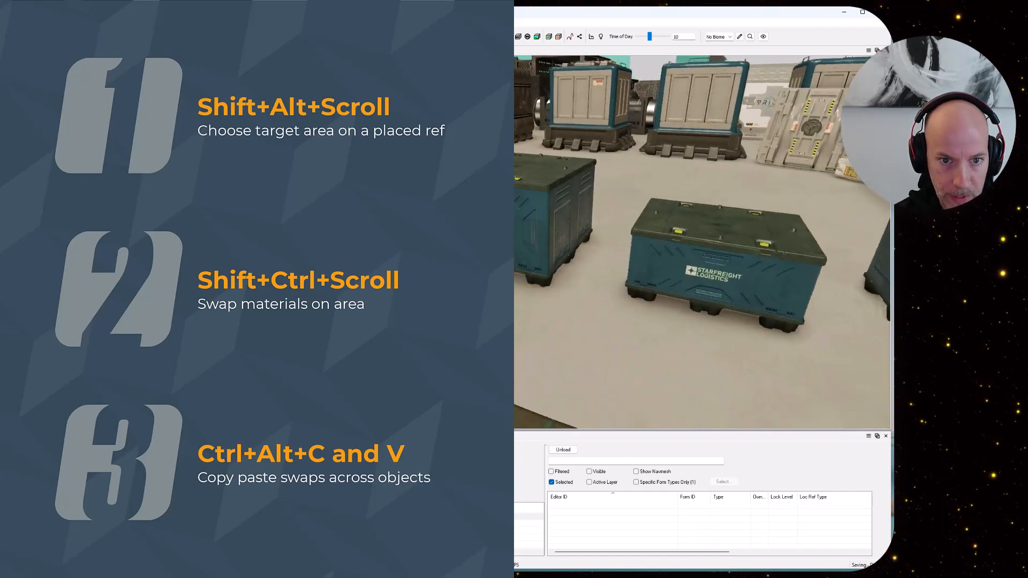
middle_click_drag(536, 231, 547, 276)
scroll(546, 274, "down", 3)
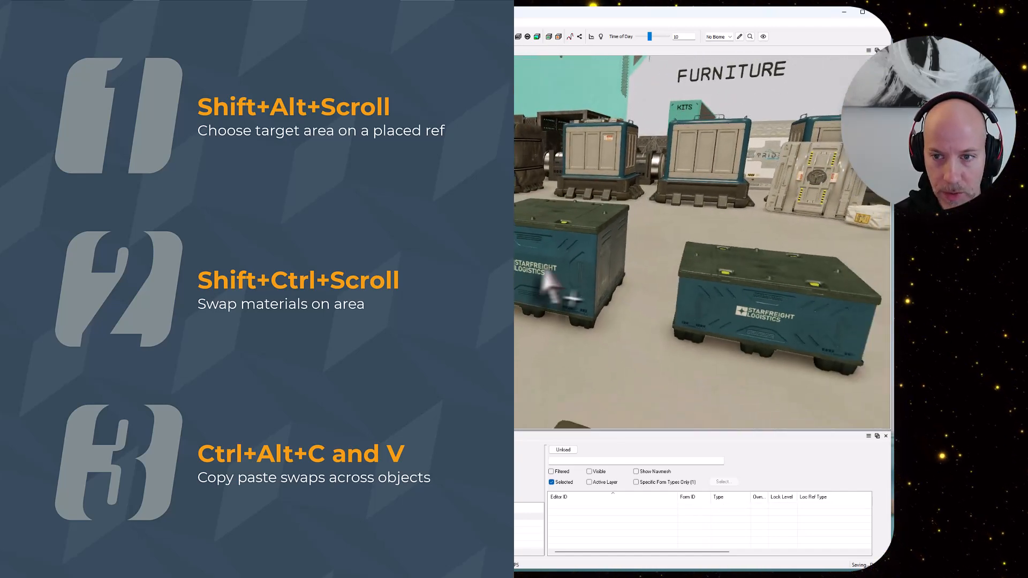